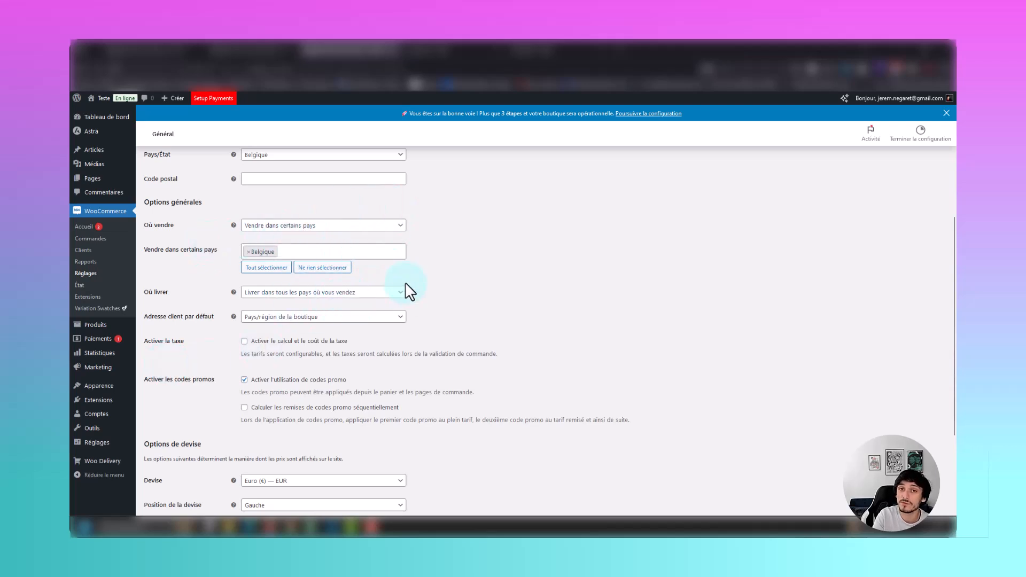
# Review the general selling, tax, coupon and currency options and save the general store settings.
pyautogui.scroll(-3, 521, 318)
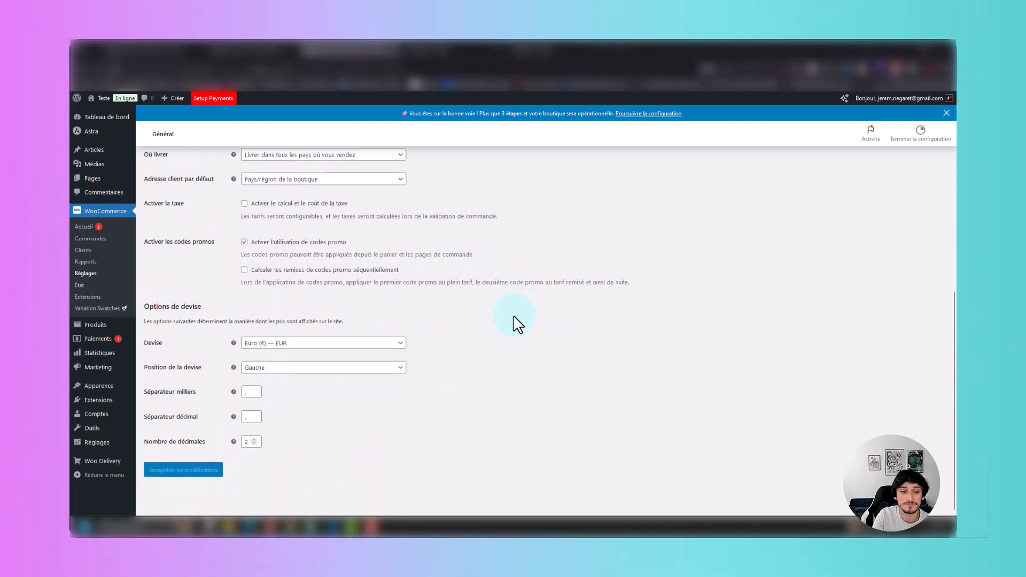
pyautogui.click(183, 464)
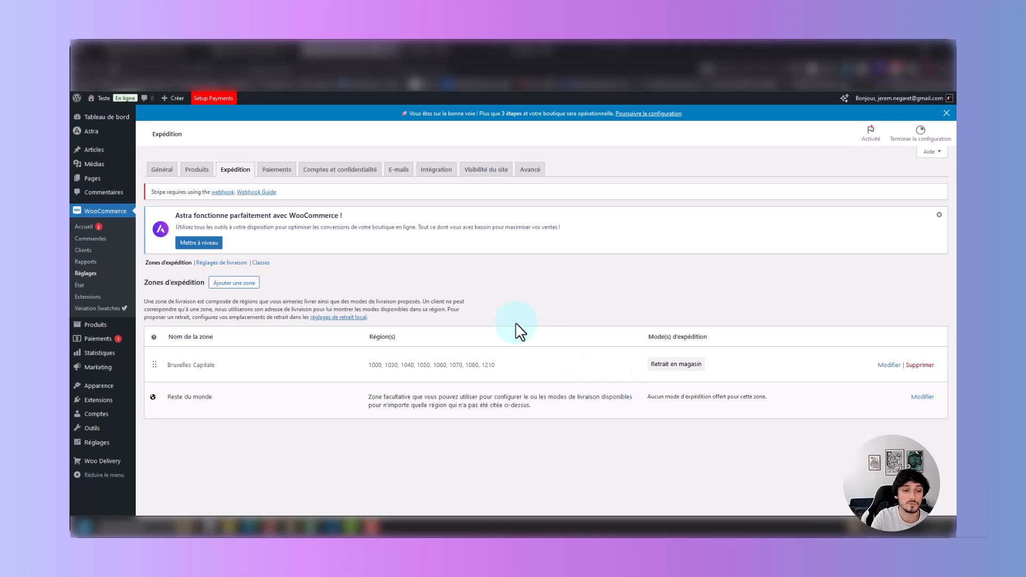
# Add a shipping zone named Liège and limit it to postcode 4000.
pyautogui.click(242, 282)
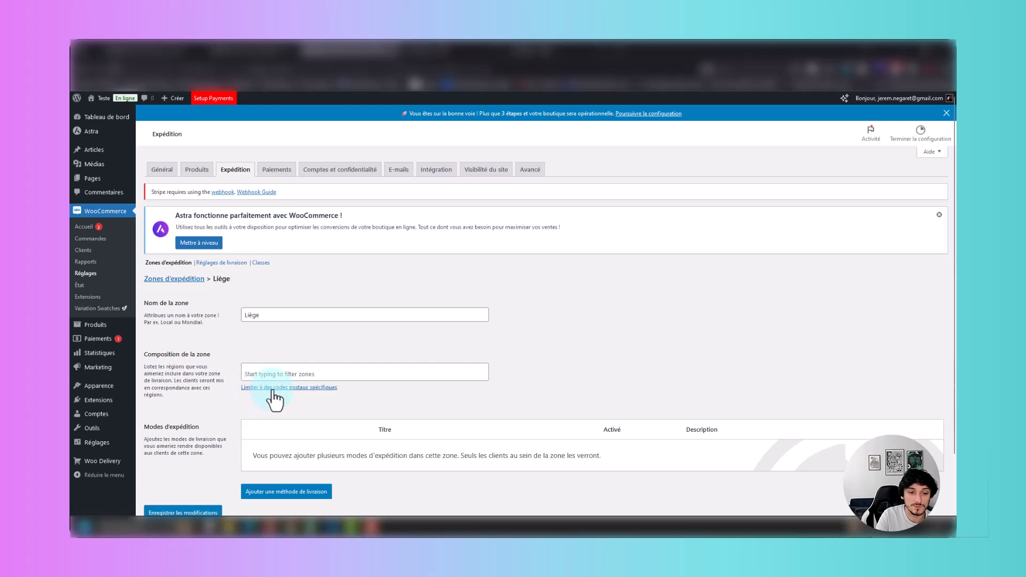
pyautogui.click(273, 388)
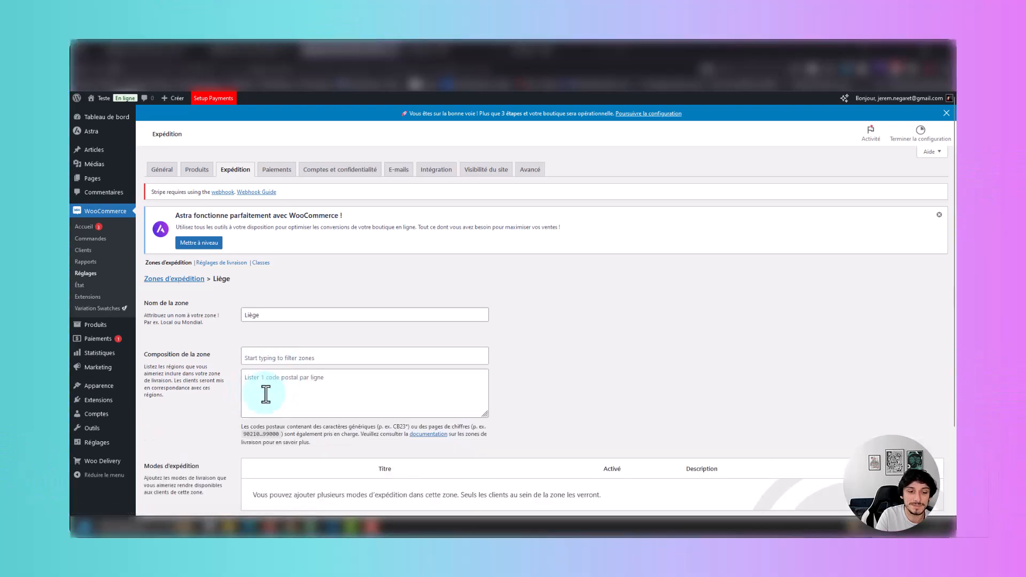
pyautogui.click(284, 393)
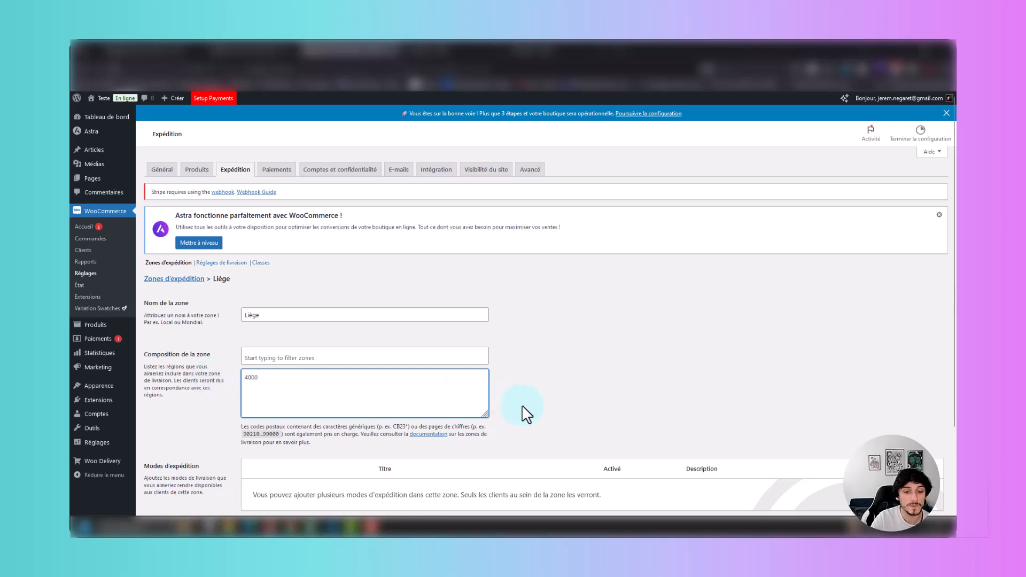
# Add a "Point de vente" shipping method to the Liège zone and continue to its configuration.
pyautogui.scroll(-2, 555, 408)
pyautogui.click(339, 449)
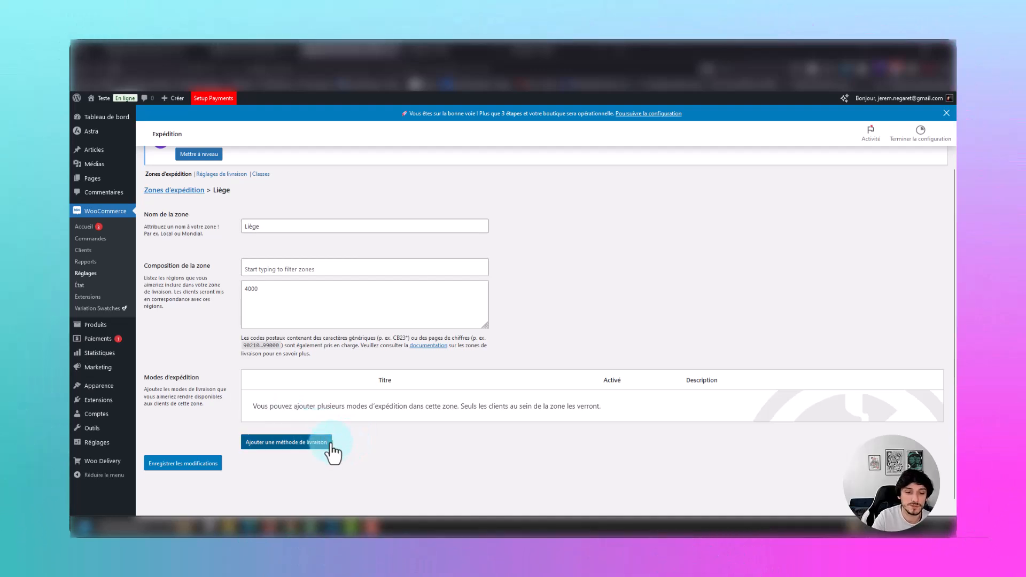
pyautogui.click(329, 448)
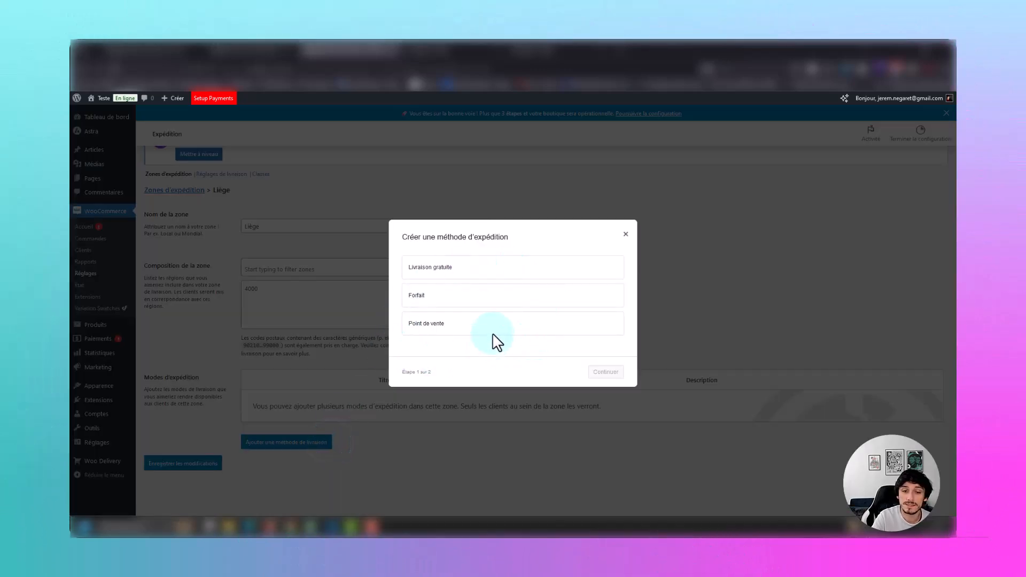
pyautogui.click(479, 326)
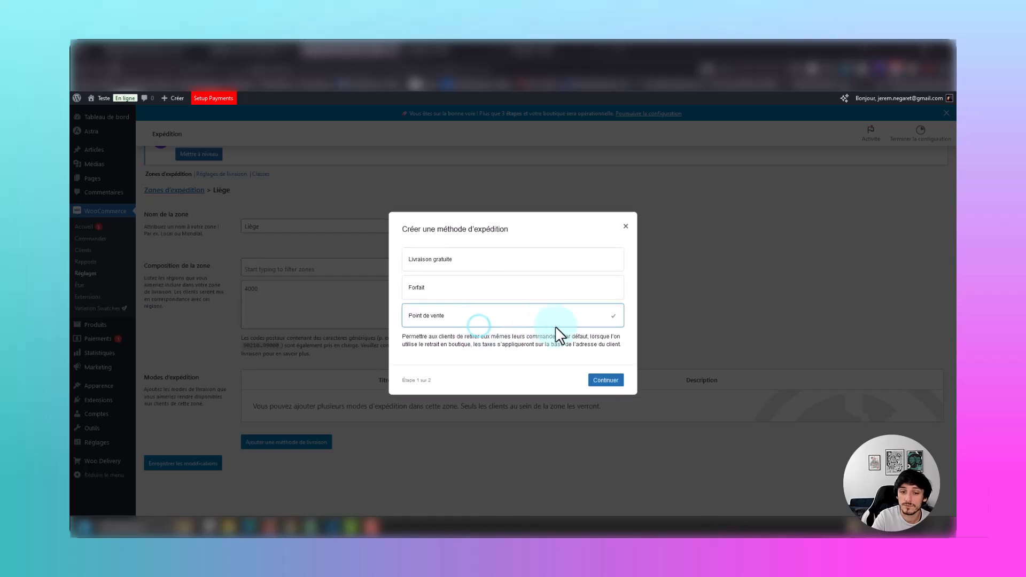
pyautogui.click(598, 384)
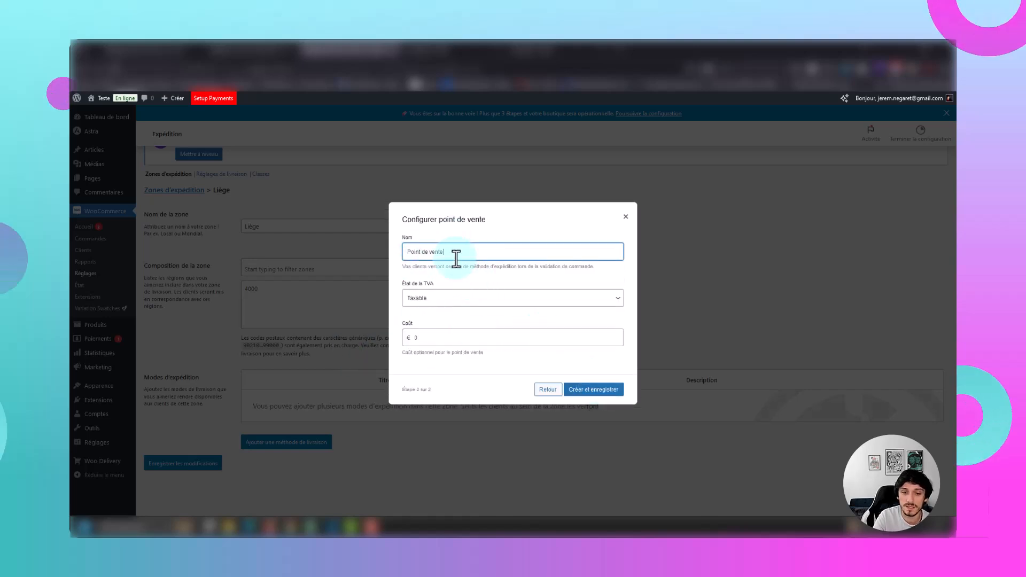
# Name the pickup method "Retrait en magasin" and create it in the Liège zone.
pyautogui.click(419, 249)
pyautogui.moveTo(452, 251); pyautogui.dragTo(399, 257)
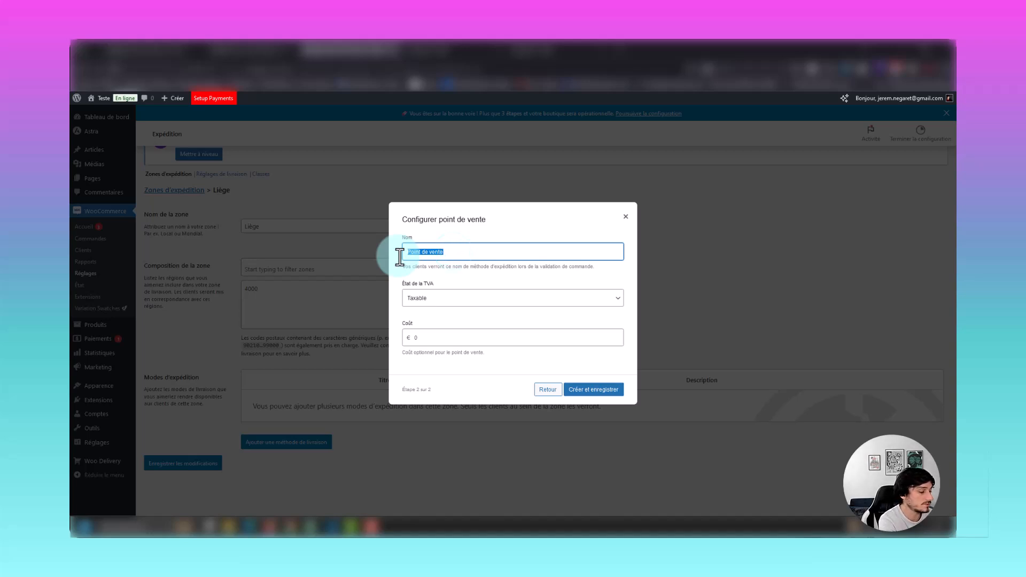
pyautogui.write('Retrait en magasin')
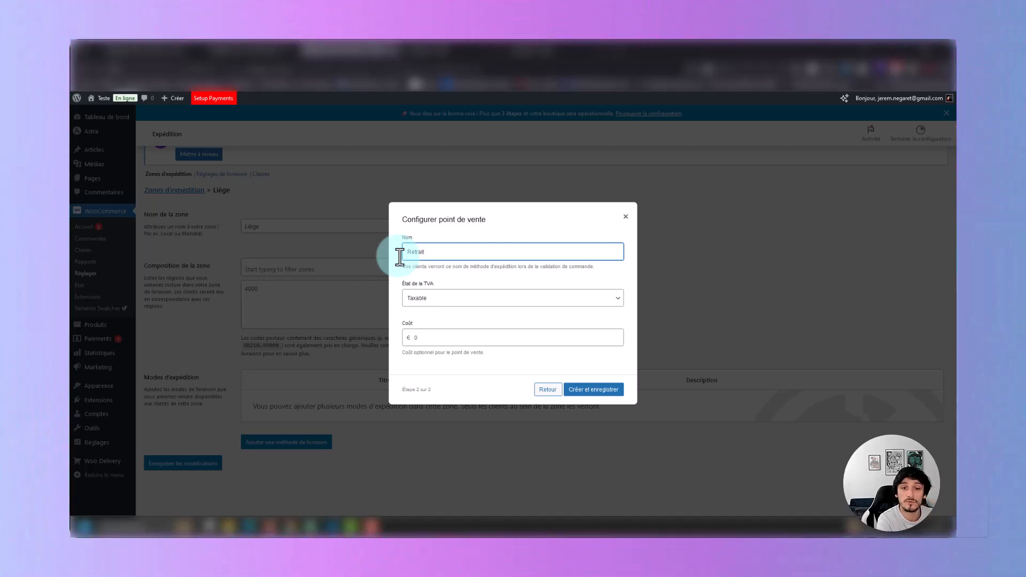
pyautogui.click(482, 333)
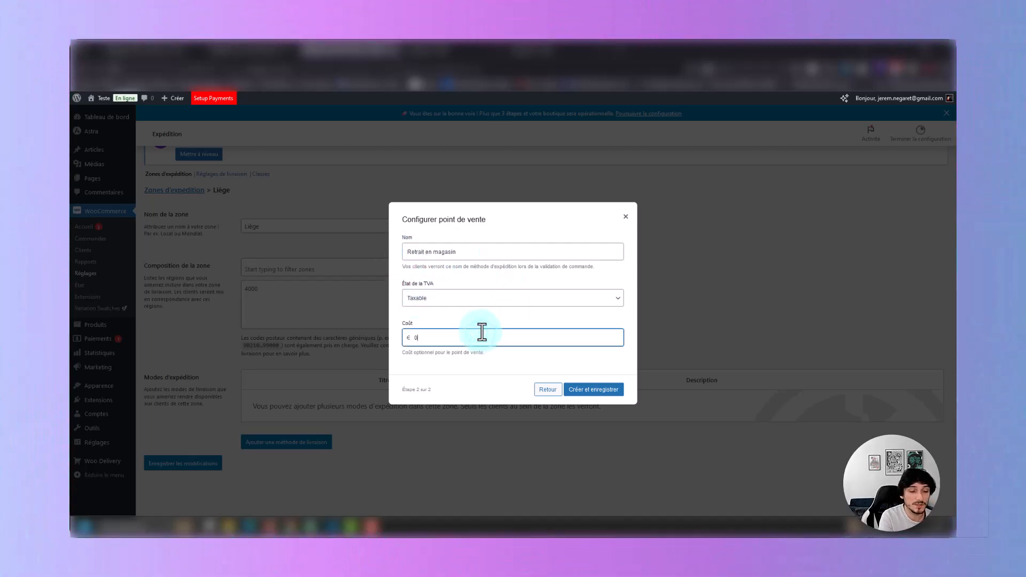
pyautogui.click(590, 390)
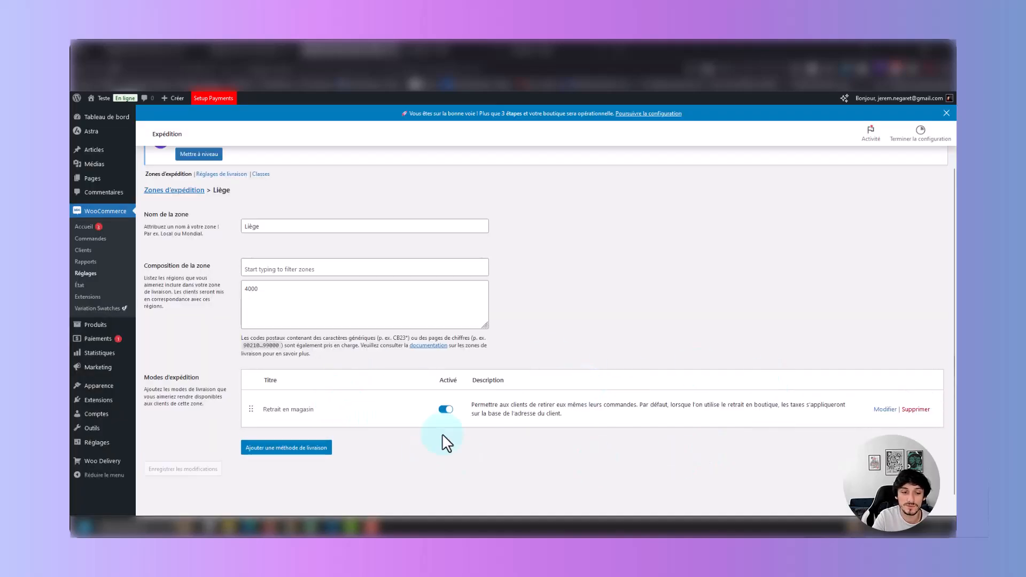
pyautogui.scroll(2, 368, 458)
pyautogui.scroll(-2, 524, 289)
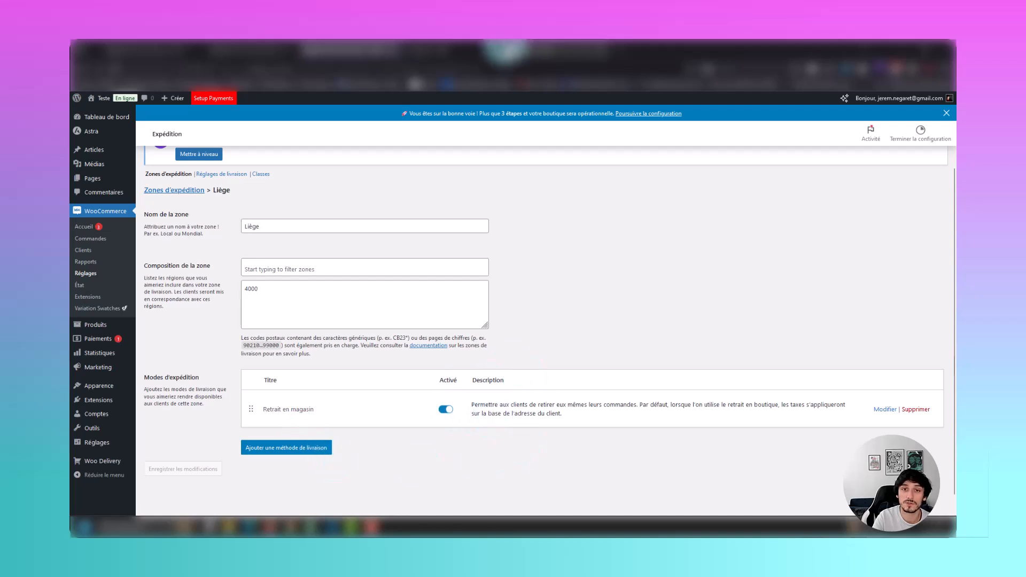
# Switch to the shop's checkout page and choose "Retrait en magasin" as the shipping method (Méthode d'envoi).
pyautogui.click(537, 46)
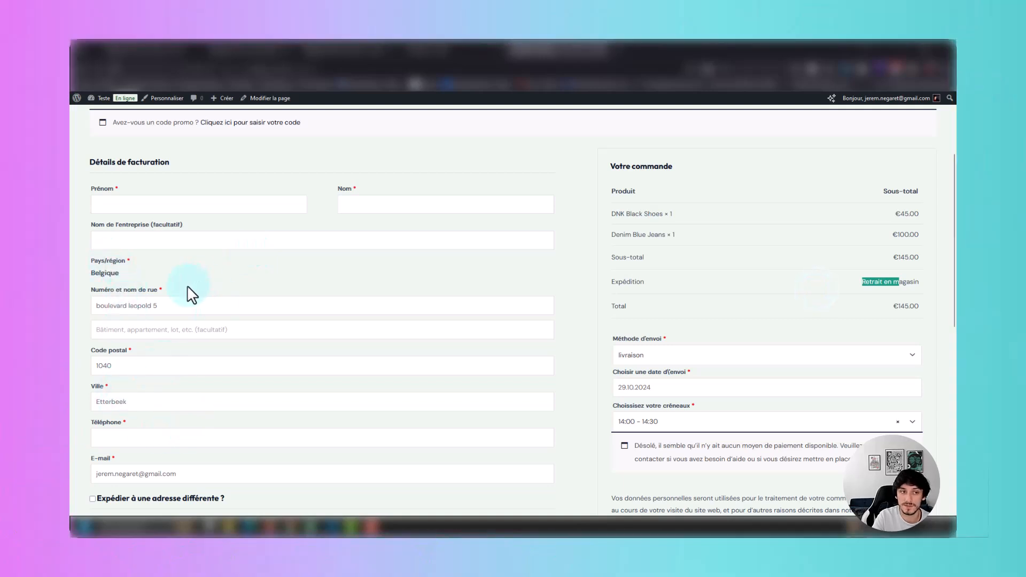
pyautogui.scroll(-1, 192, 295)
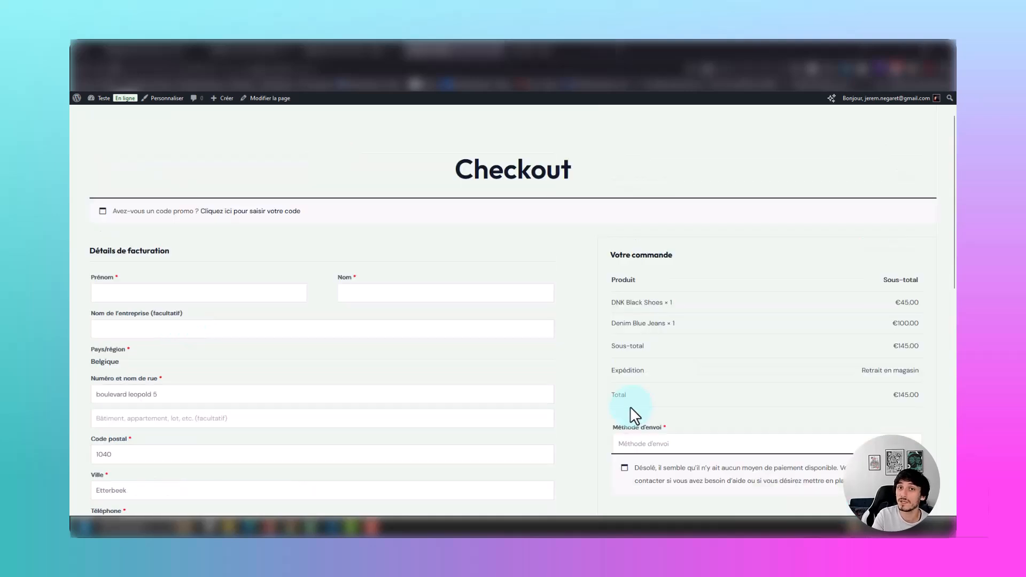
pyautogui.click(668, 444)
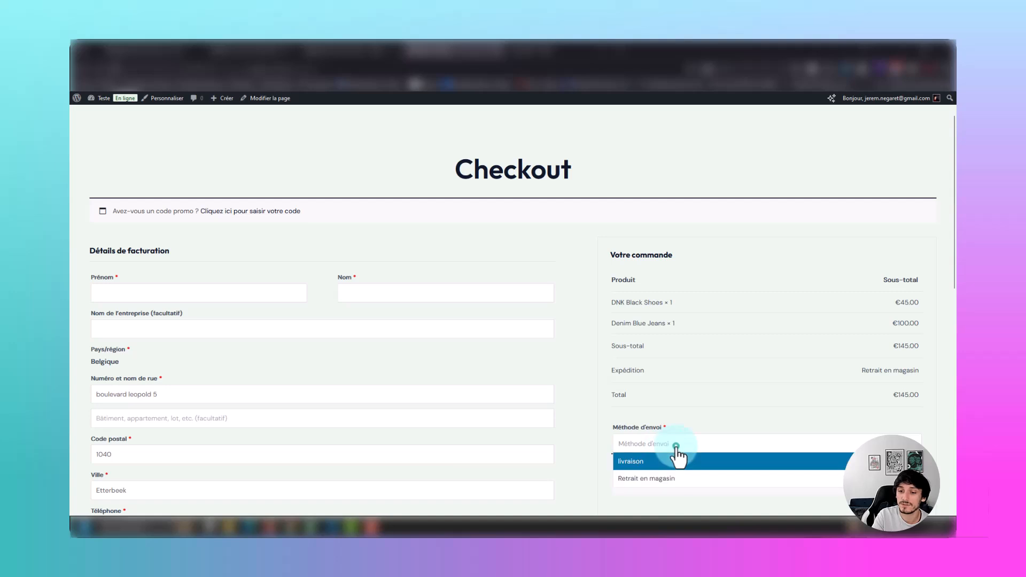
pyautogui.click(660, 478)
pyautogui.scroll(-1, 621, 445)
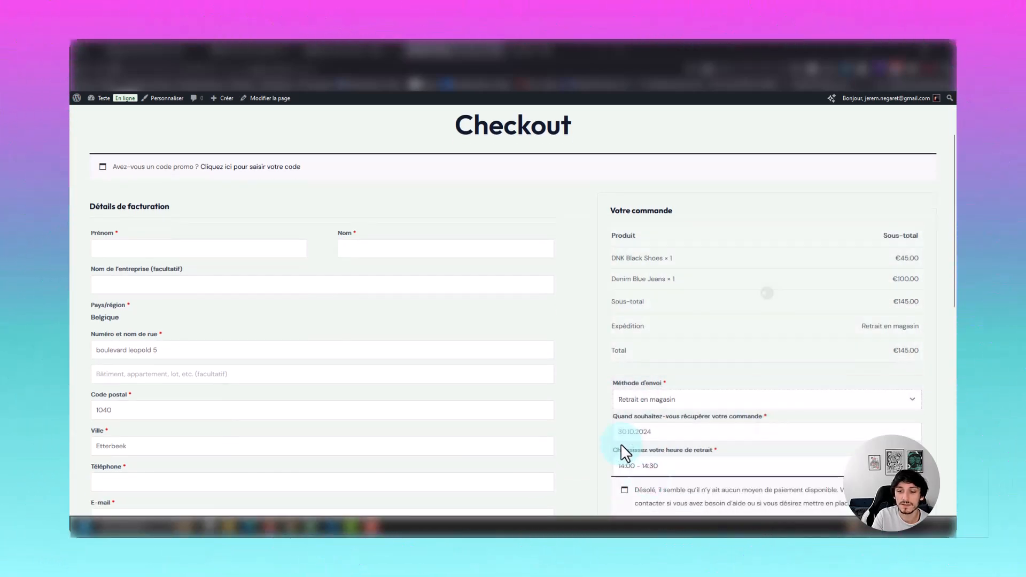
# Set the order's pickup date to 06.11.2024 and its pickup time slot to 15:30 - 16:00.
pyautogui.click(684, 434)
pyautogui.click(658, 414)
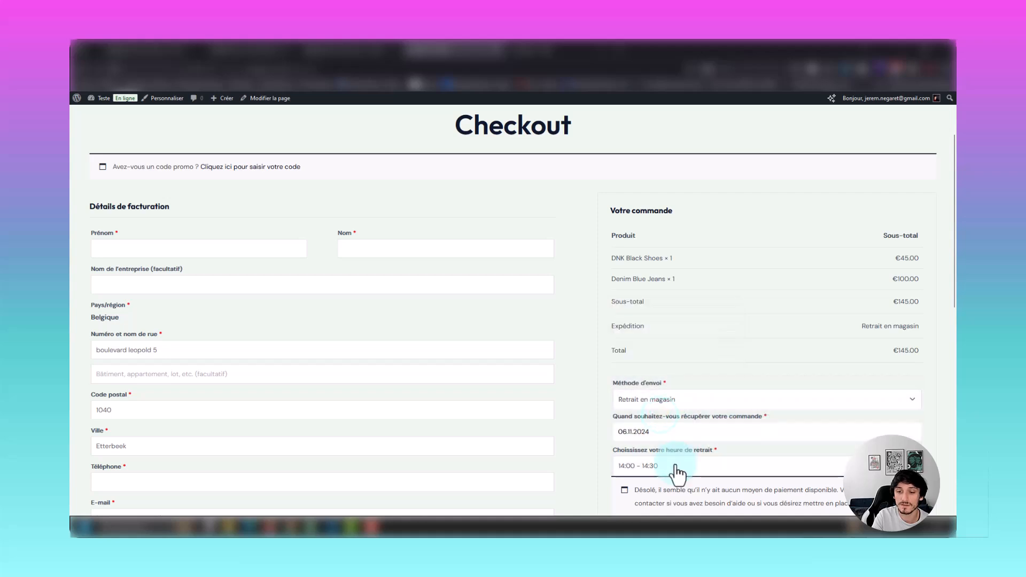
pyautogui.click(679, 468)
pyautogui.click(652, 453)
pyautogui.scroll(-1, 615, 481)
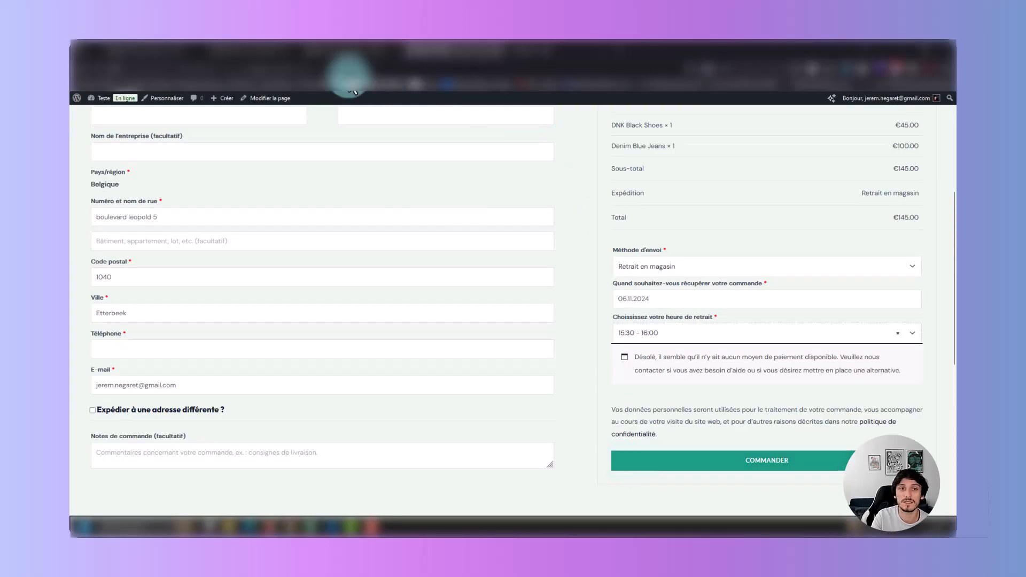
# Return to the site's admin and search the extension directory for a pickup plugin.
pyautogui.click(329, 52)
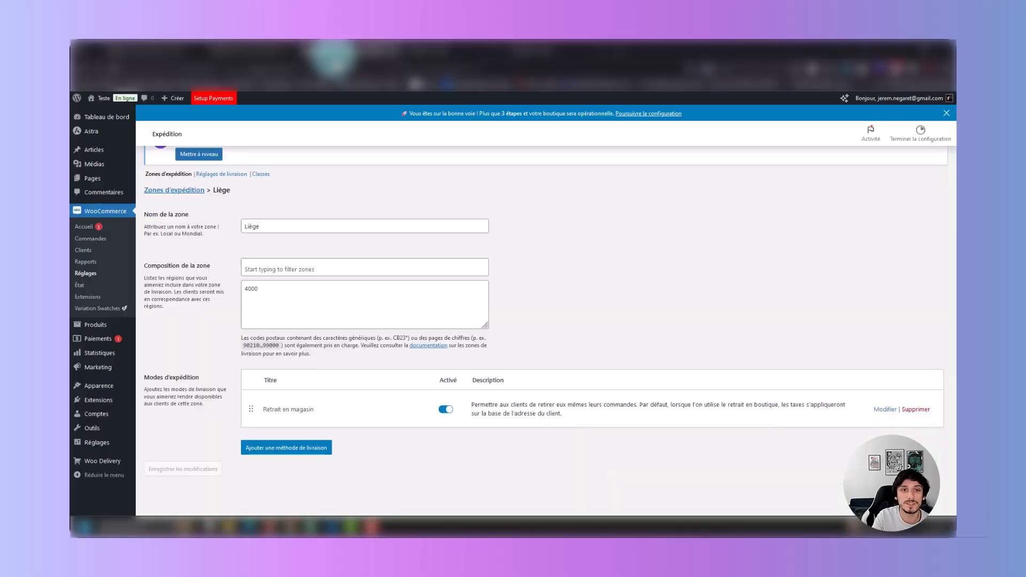
pyautogui.click(103, 401)
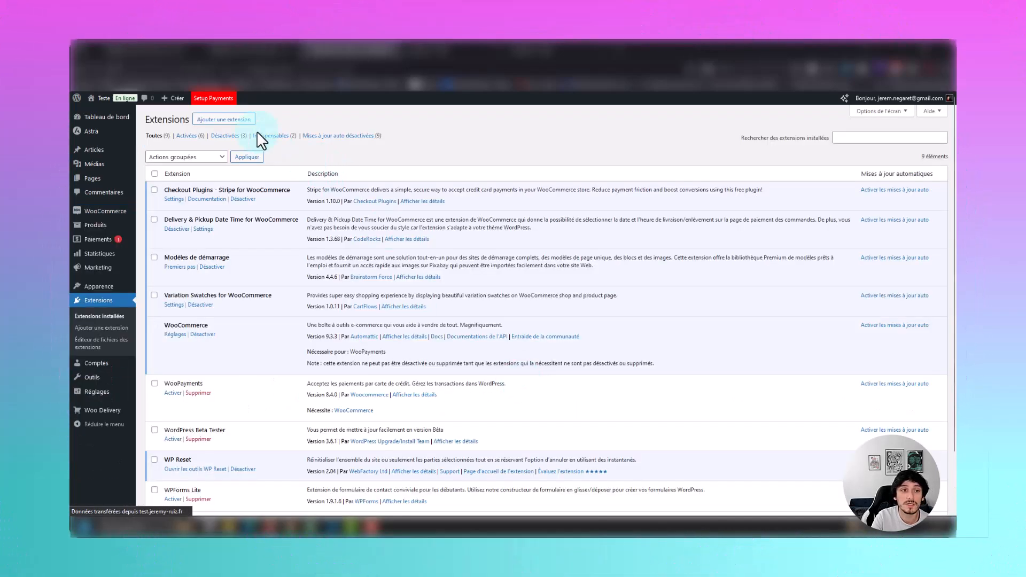
pyautogui.click(243, 119)
pyautogui.click(802, 143)
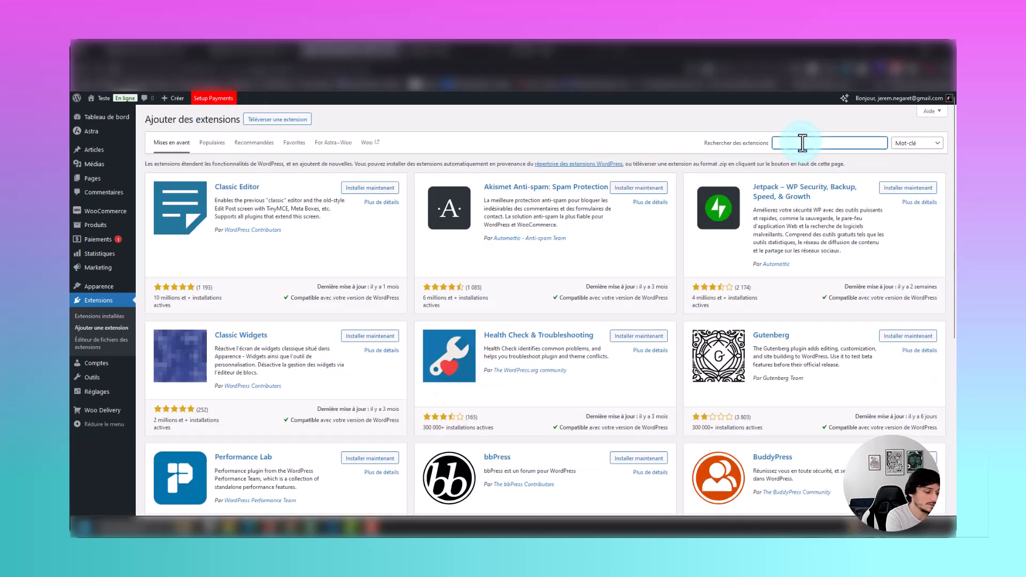
pyautogui.write('pic')
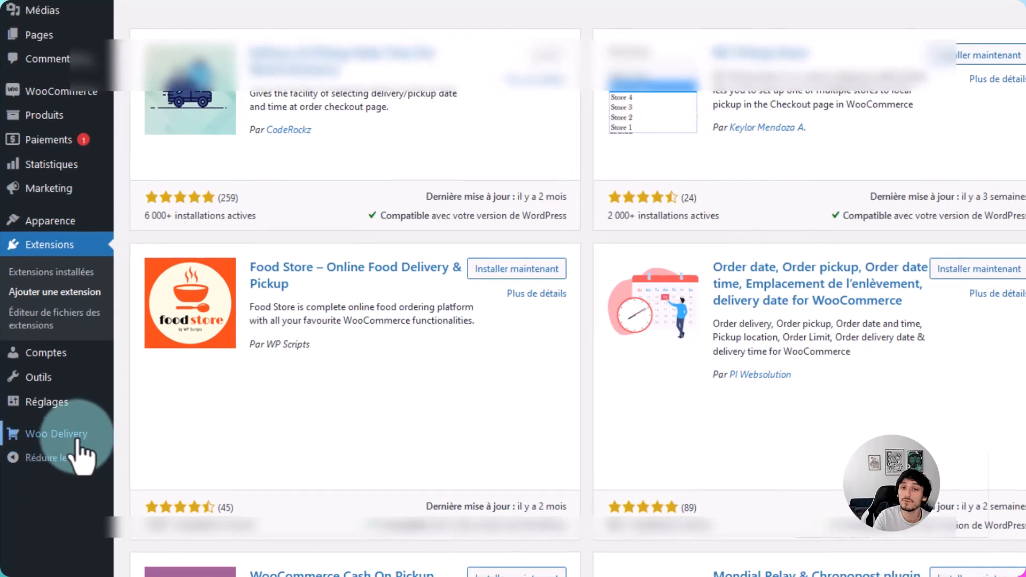
# Open the order settings (Réglages pour les commandes) of the Woo Delivery plugin.
pyautogui.click(51, 434)
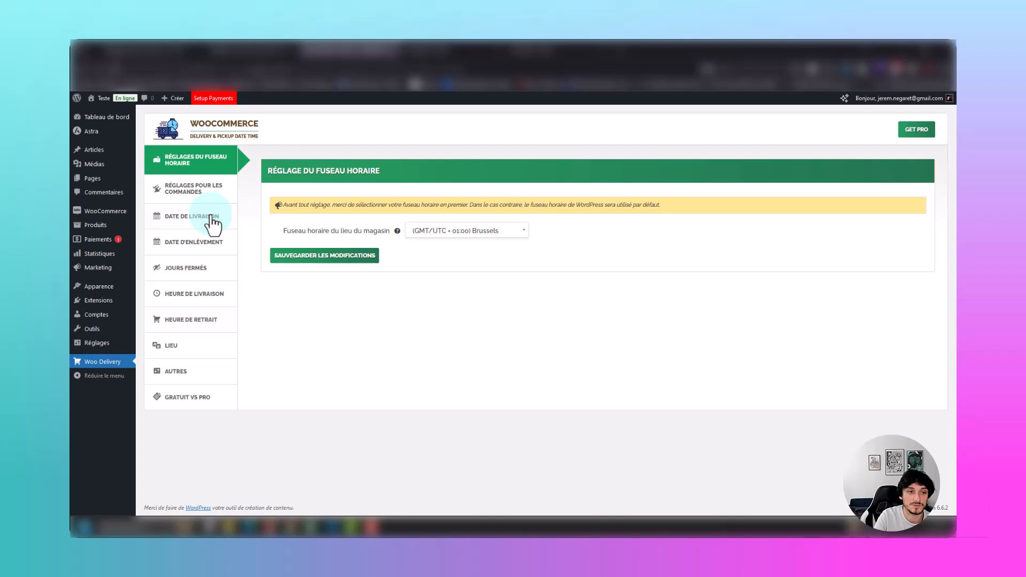
pyautogui.click(206, 190)
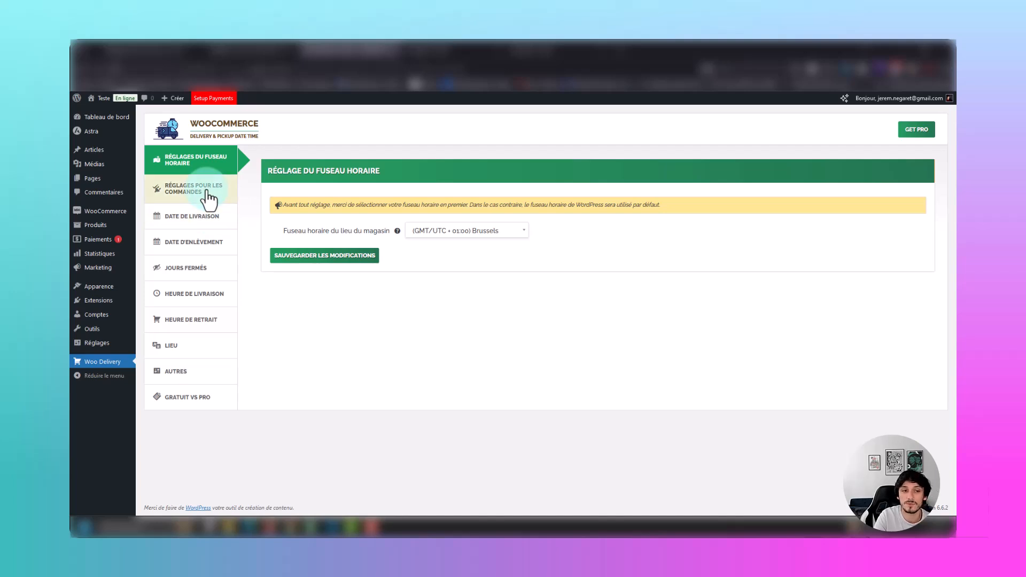
pyautogui.click(227, 319)
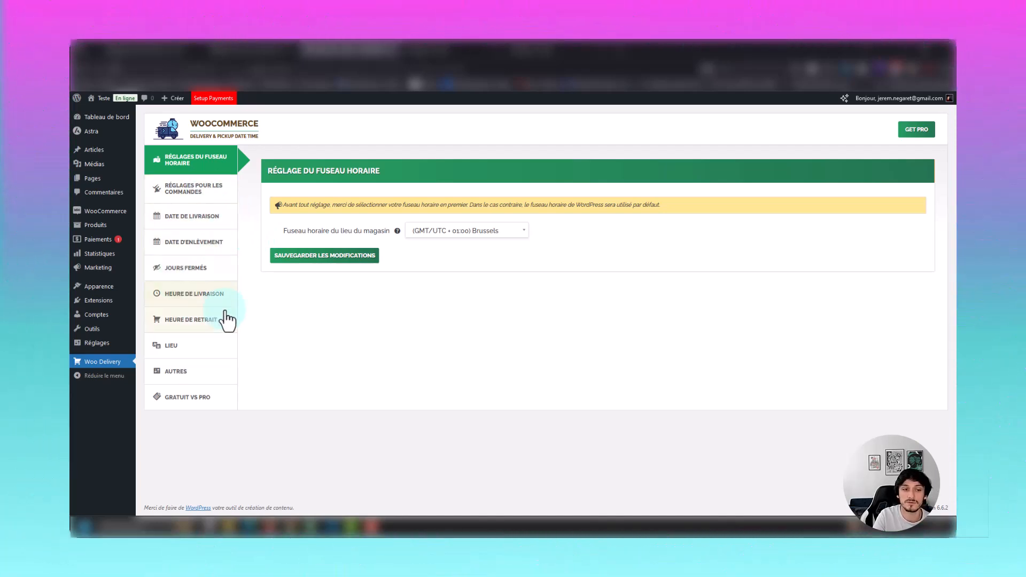
pyautogui.click(206, 192)
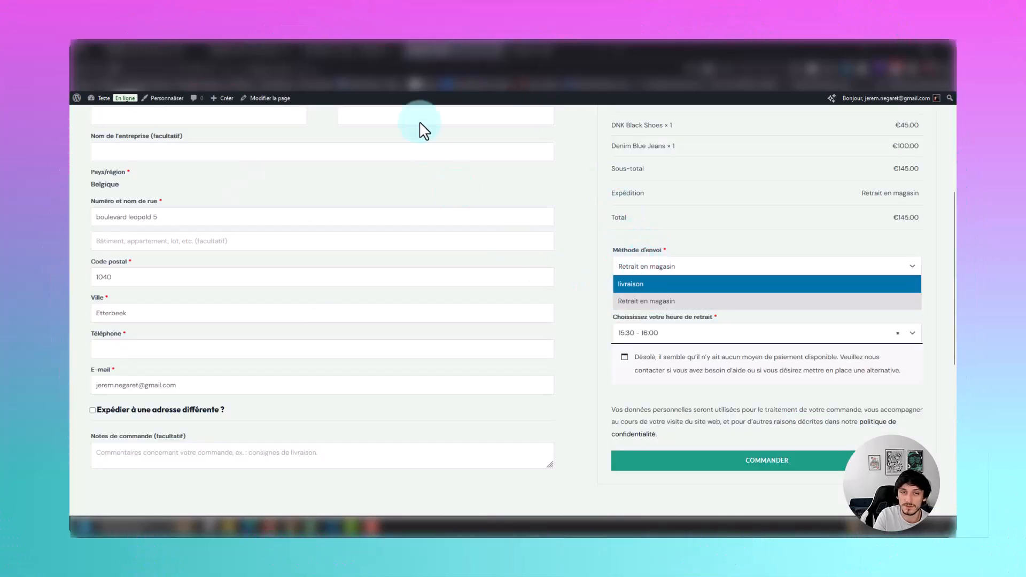
# Compare the order type labels with the shipping method field on the checkout page, and save the order settings.
pyautogui.click(370, 53)
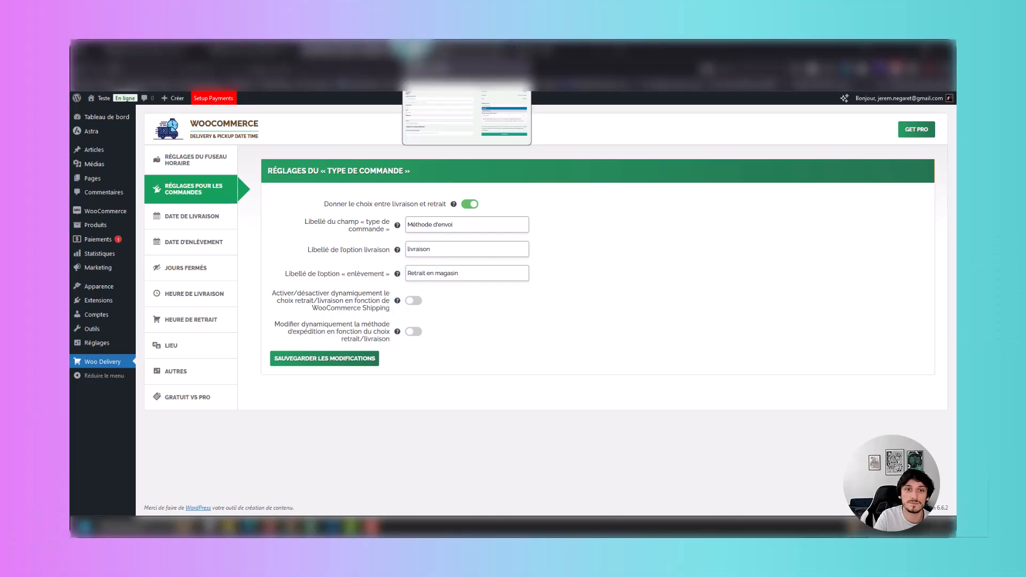
pyautogui.click(413, 48)
pyautogui.moveTo(594, 284); pyautogui.dragTo(599, 281)
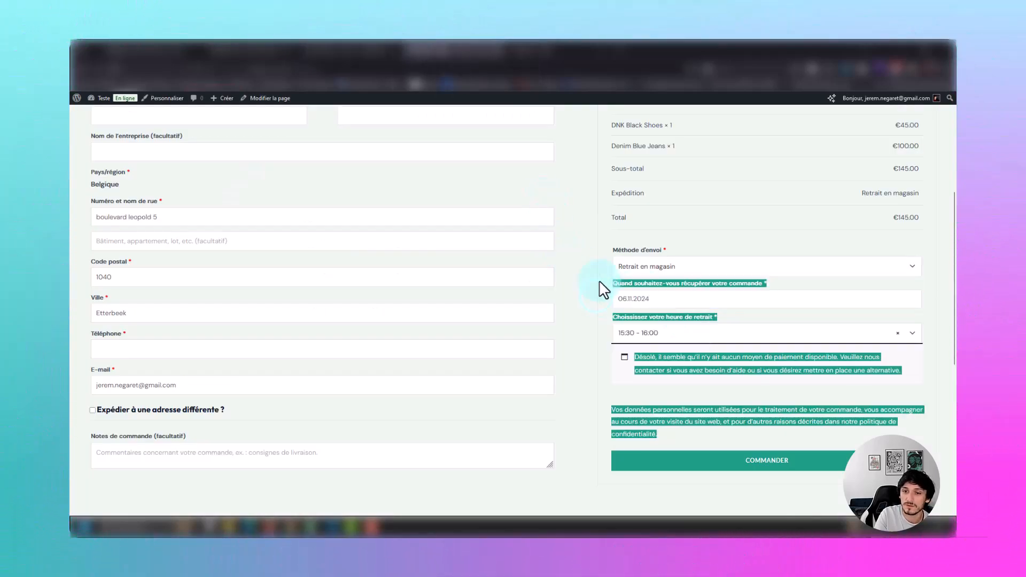
pyautogui.click(599, 280)
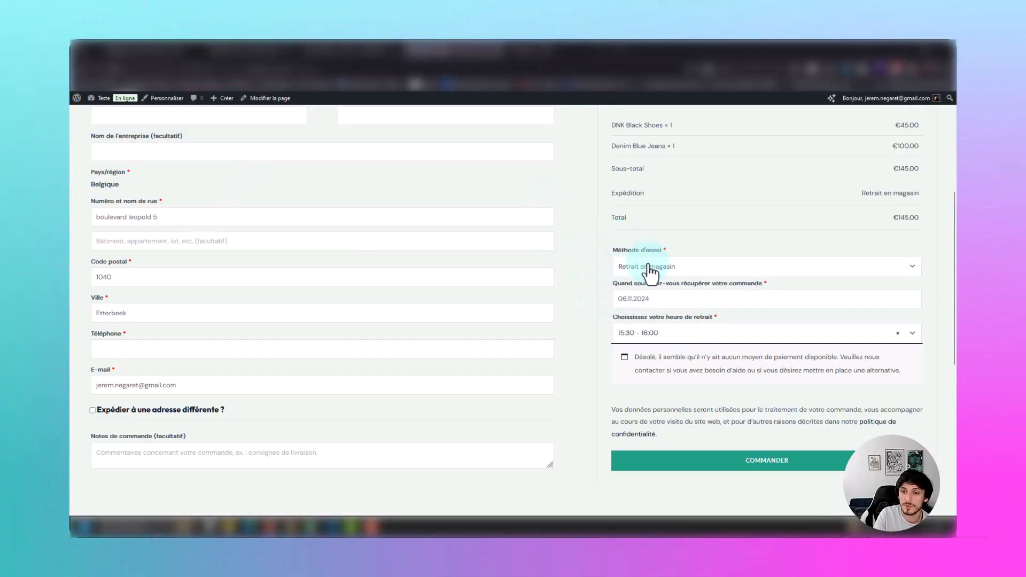
pyautogui.click(352, 54)
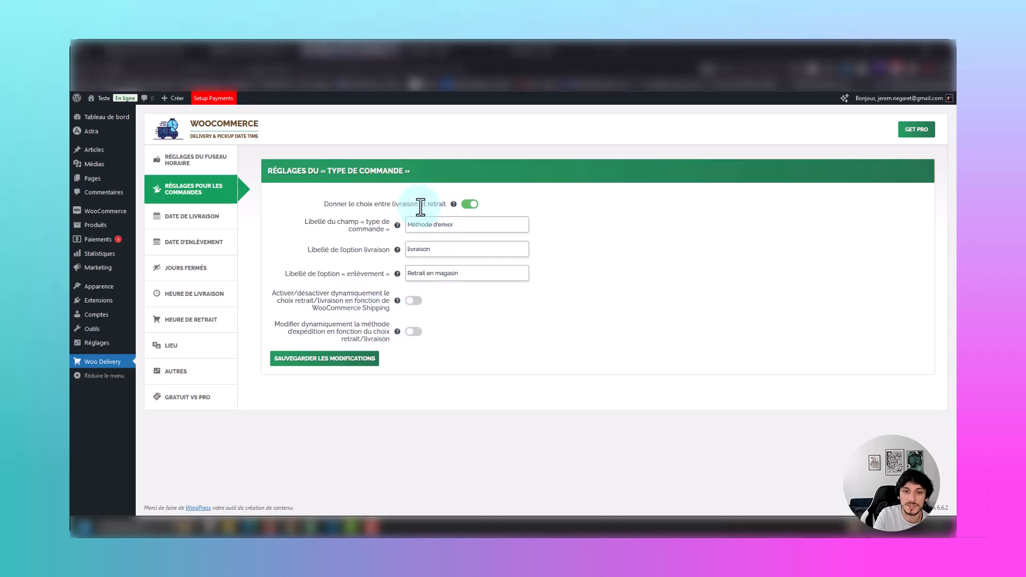
pyautogui.click(328, 358)
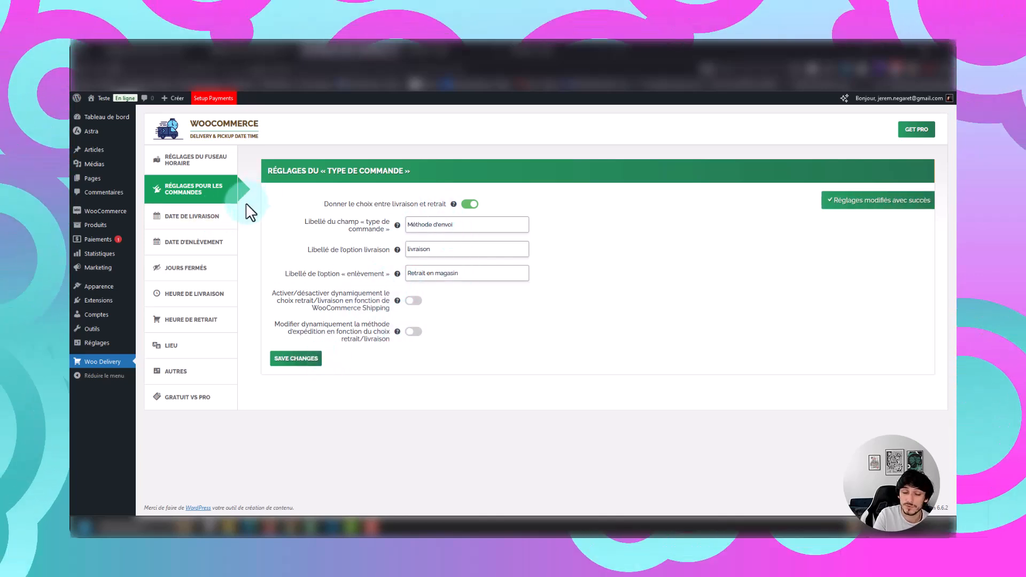
# Open the pickup date settings (Date d'enlèvement) and compare the date field's label with the one on the checkout page.
pyautogui.click(215, 242)
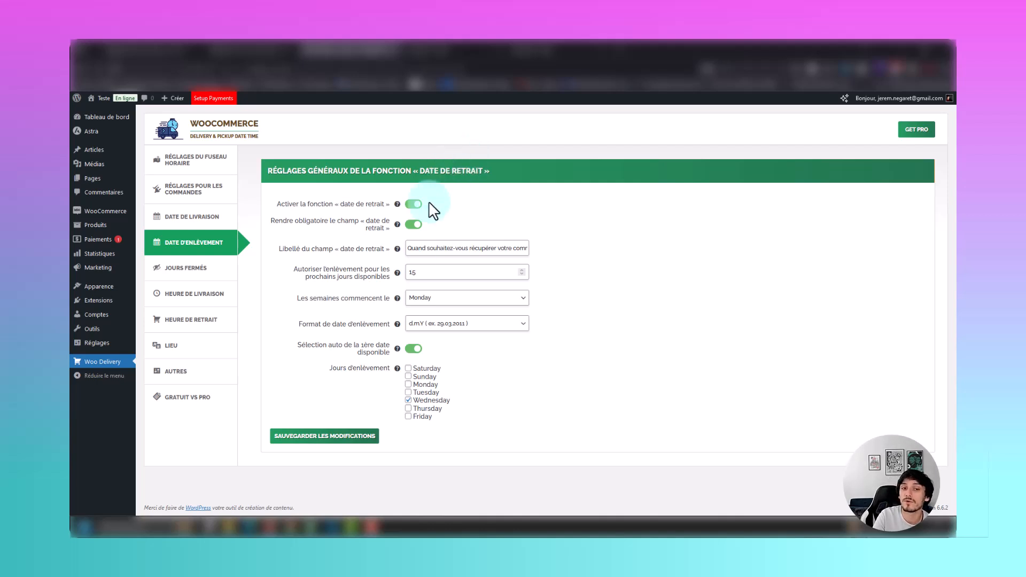
pyautogui.moveTo(407, 247); pyautogui.dragTo(556, 248)
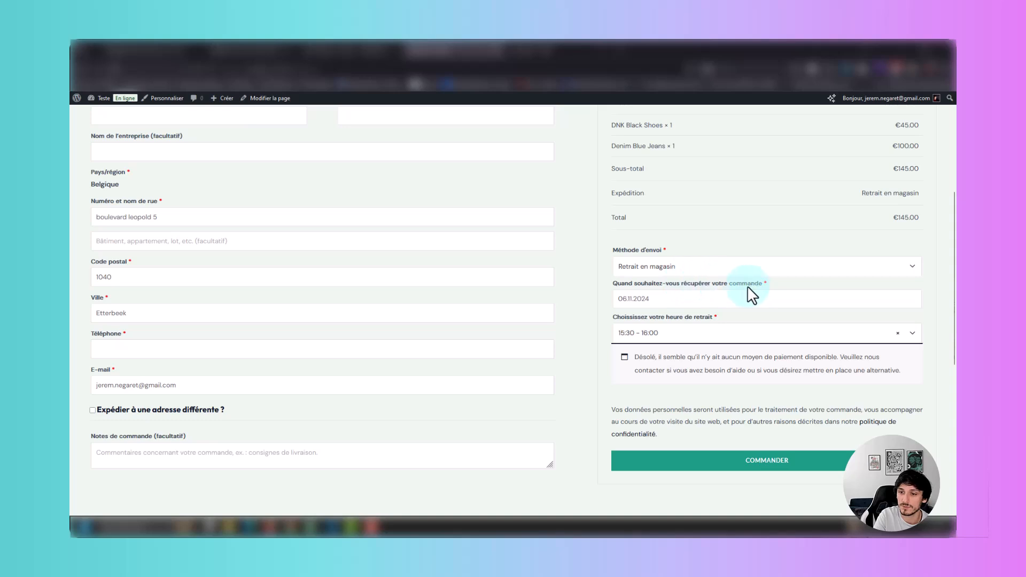
pyautogui.click(330, 50)
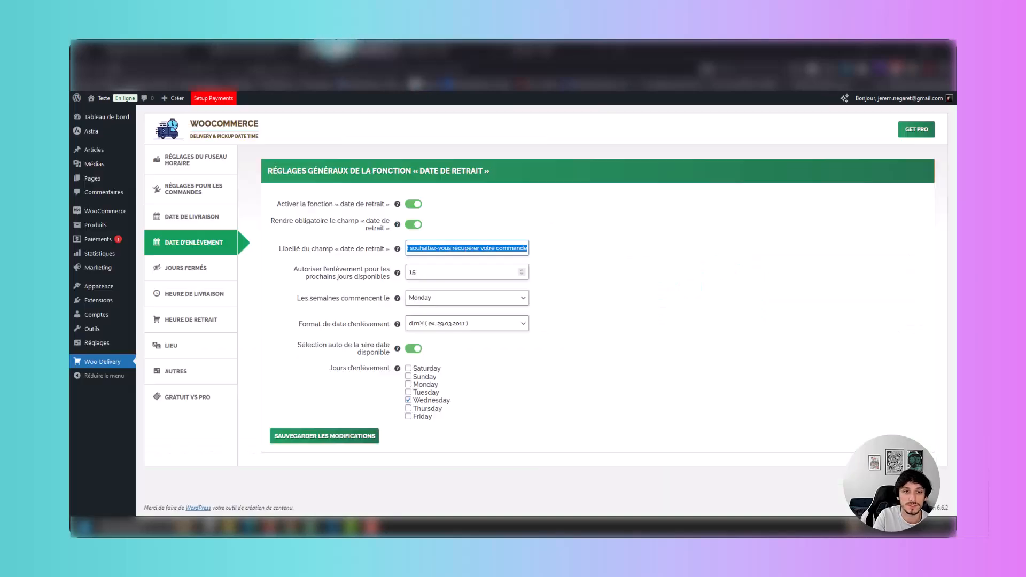
# Set the pickup calendar's weeks to start on Monday and review the available pickup date formats.
pyautogui.moveTo(398, 303)
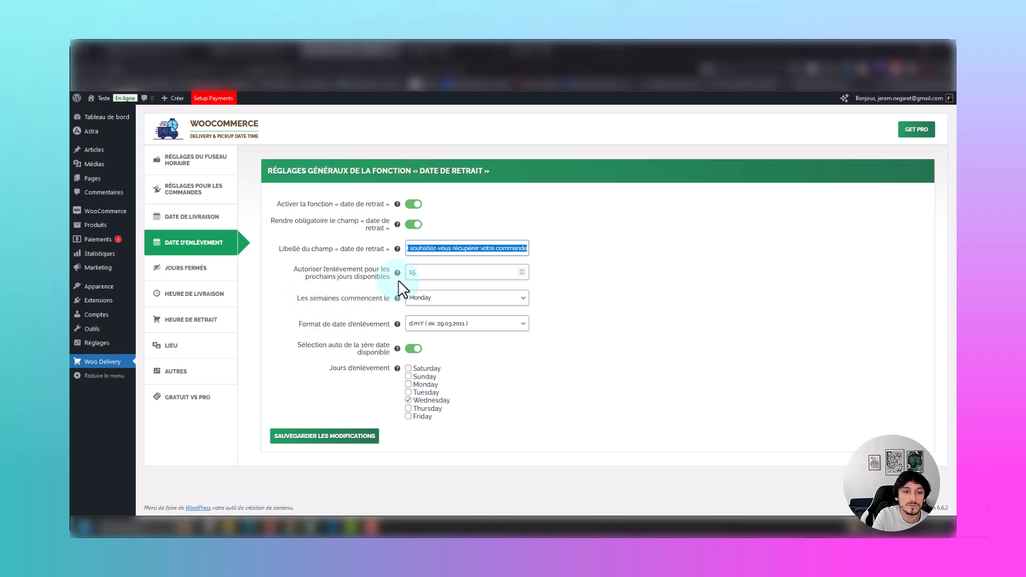
pyautogui.click(440, 297)
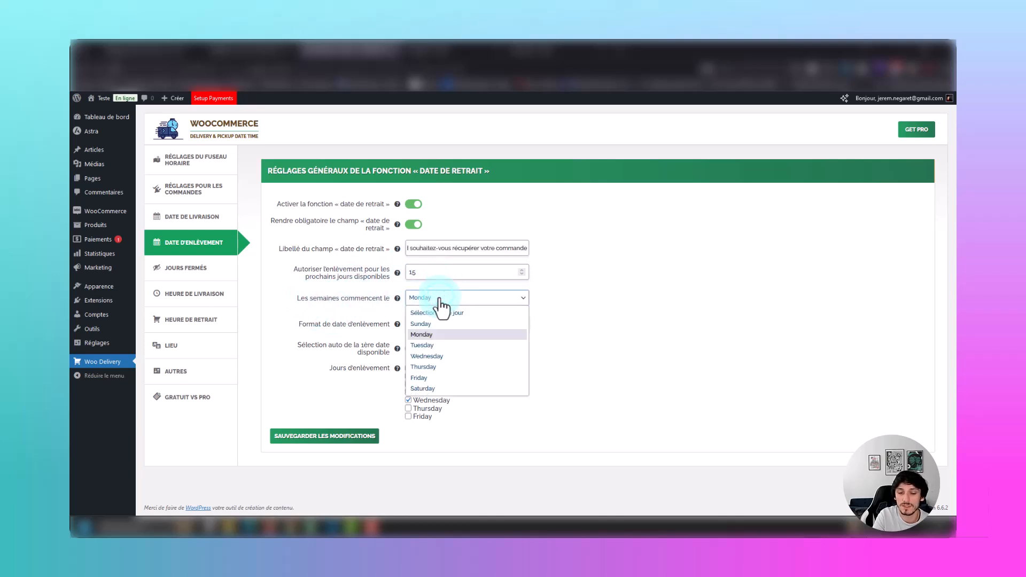
pyautogui.click(443, 336)
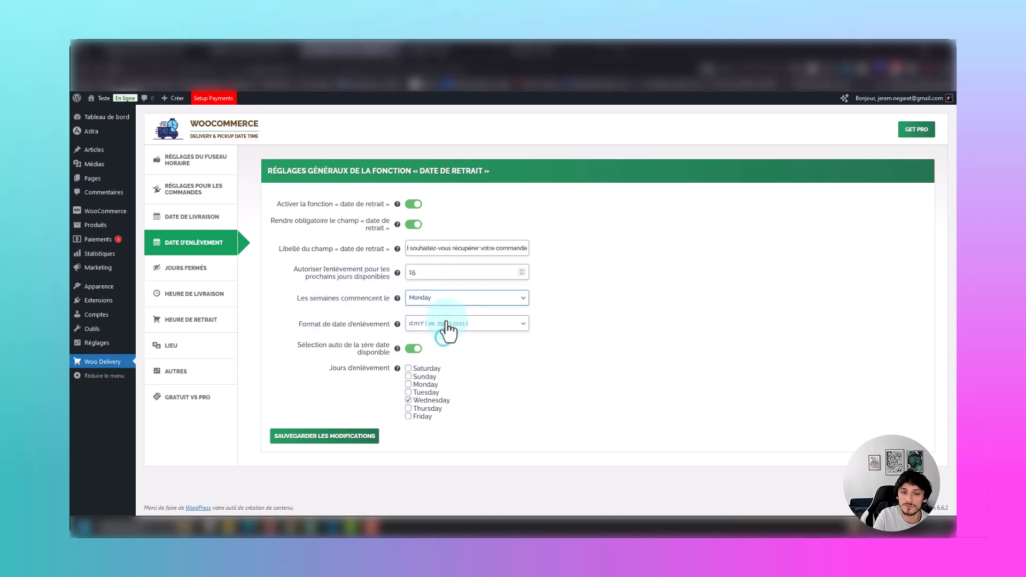
pyautogui.click(451, 323)
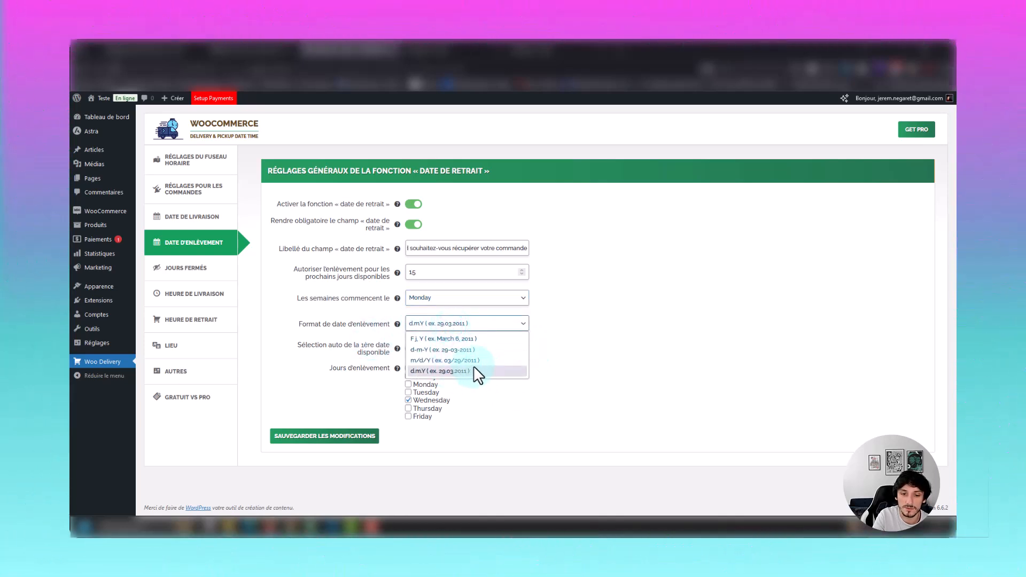
pyautogui.click(601, 345)
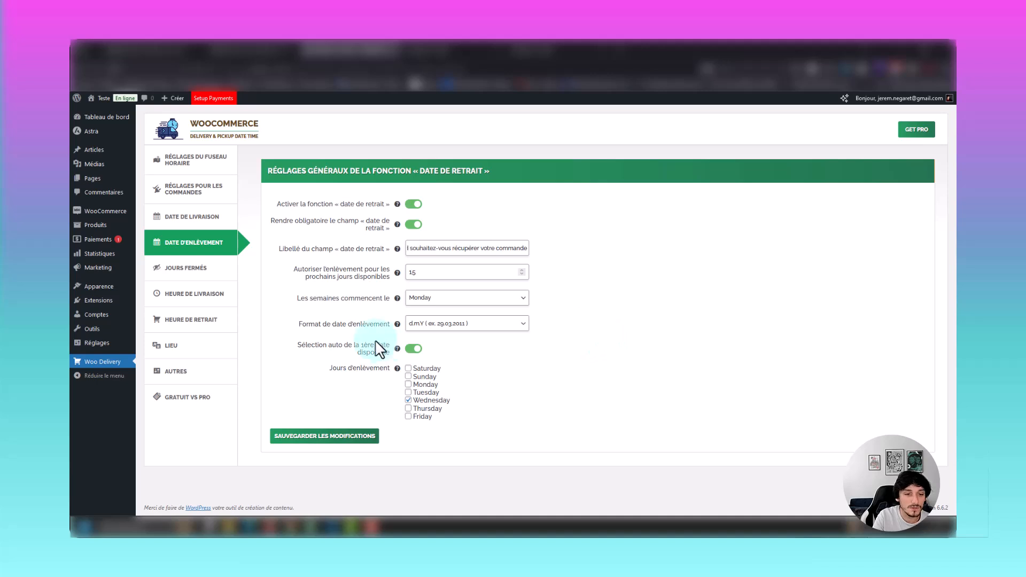
# Compare the automatic first available date option with the pickup date and time fields on the checkout page.
pyautogui.moveTo(343, 346); pyautogui.dragTo(373, 367)
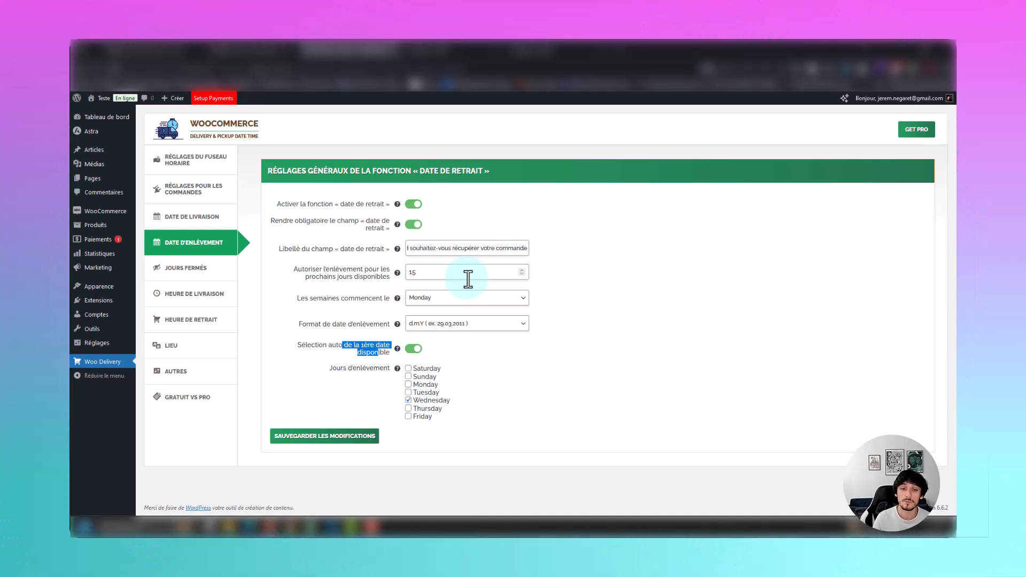
pyautogui.click(454, 51)
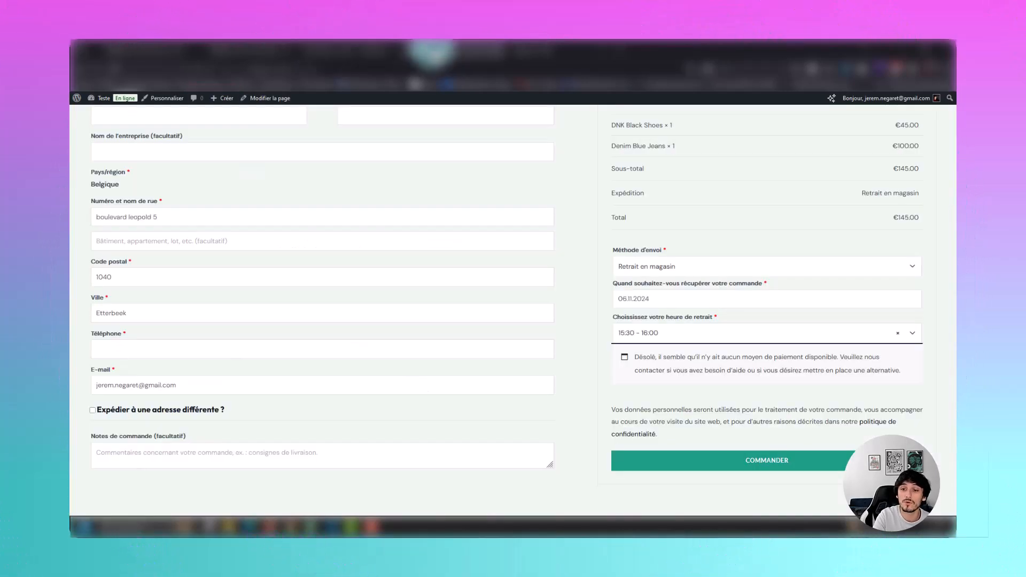
pyautogui.click(653, 339)
pyautogui.click(652, 315)
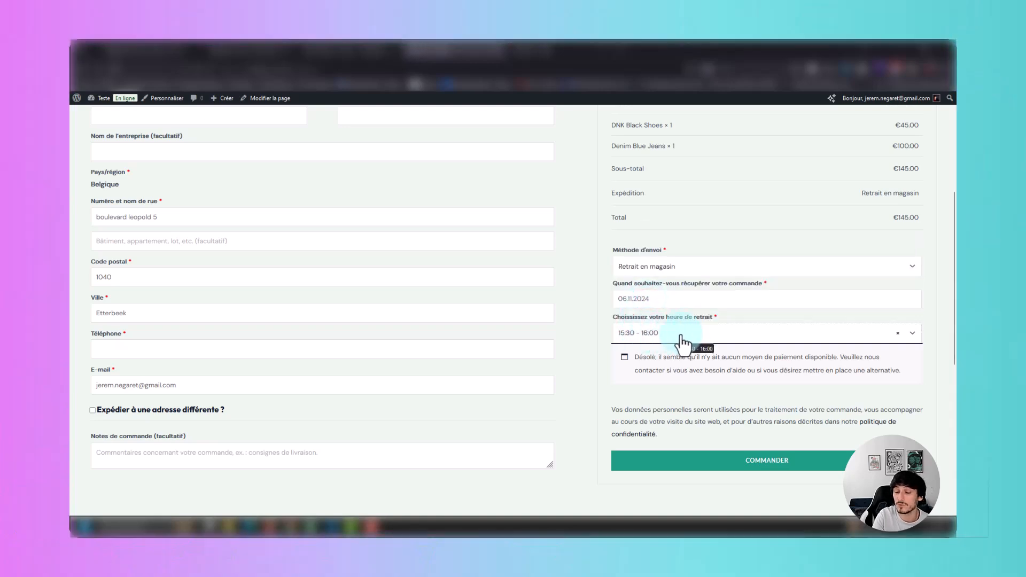
pyautogui.click(350, 50)
pyautogui.click(499, 411)
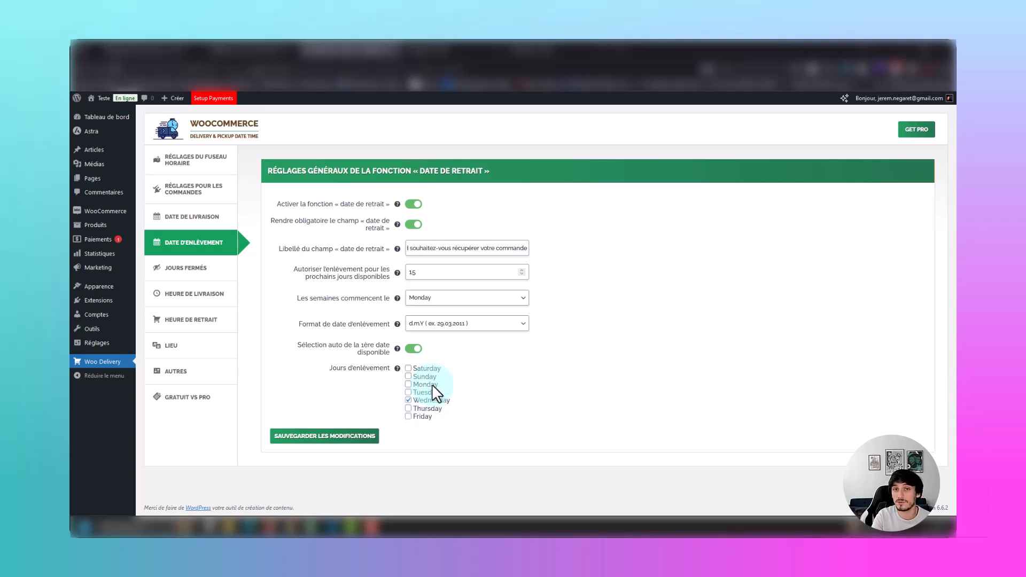
# Set the order's pickup date to 20.11.2024 on the checkout page.
pyautogui.click(454, 51)
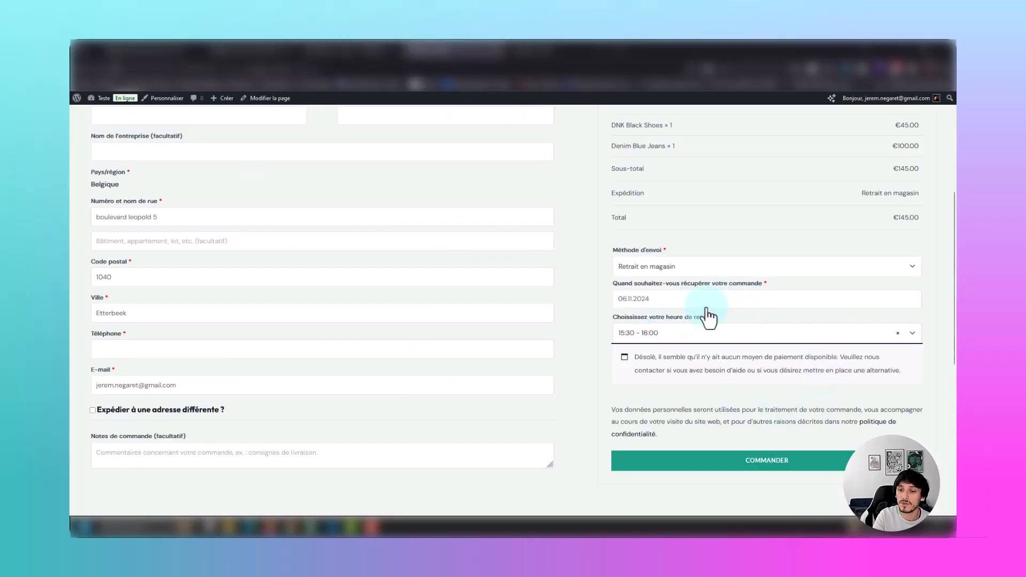
pyautogui.click(684, 299)
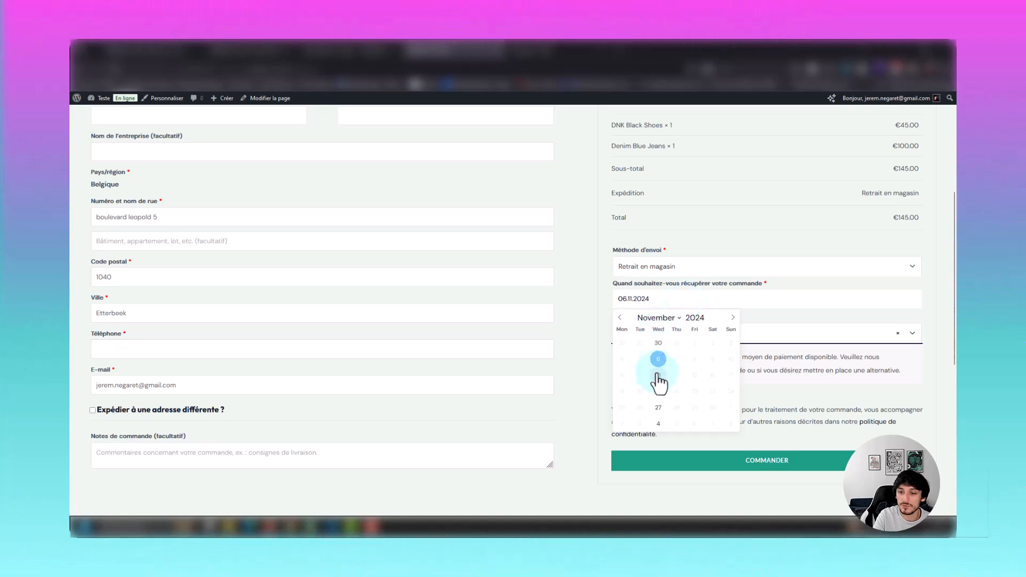
pyautogui.click(656, 380)
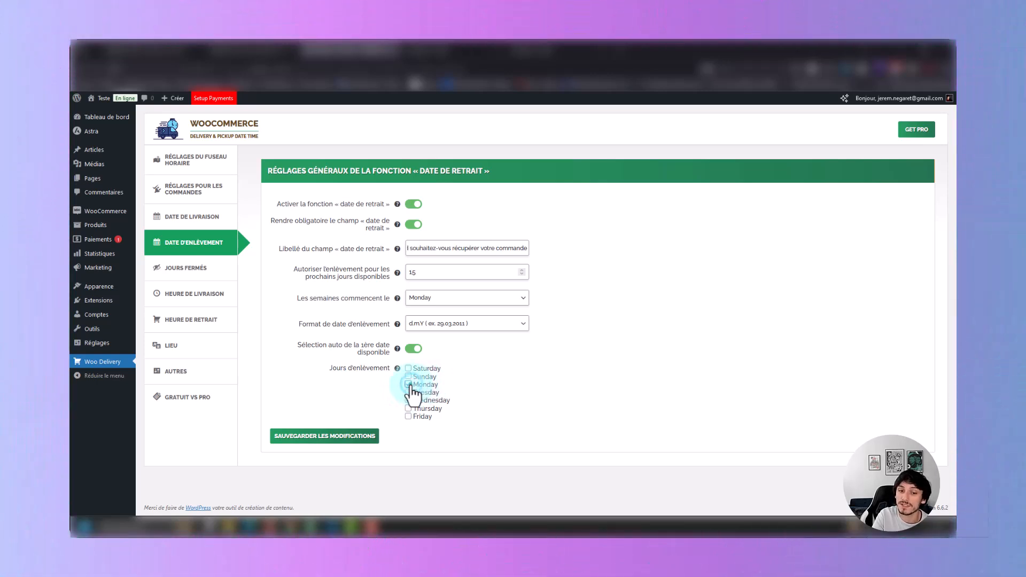
# Save the pickup date settings with Wednesday as the only pickup day, and open the closed days settings (Jours fermés).
pyautogui.click(408, 385)
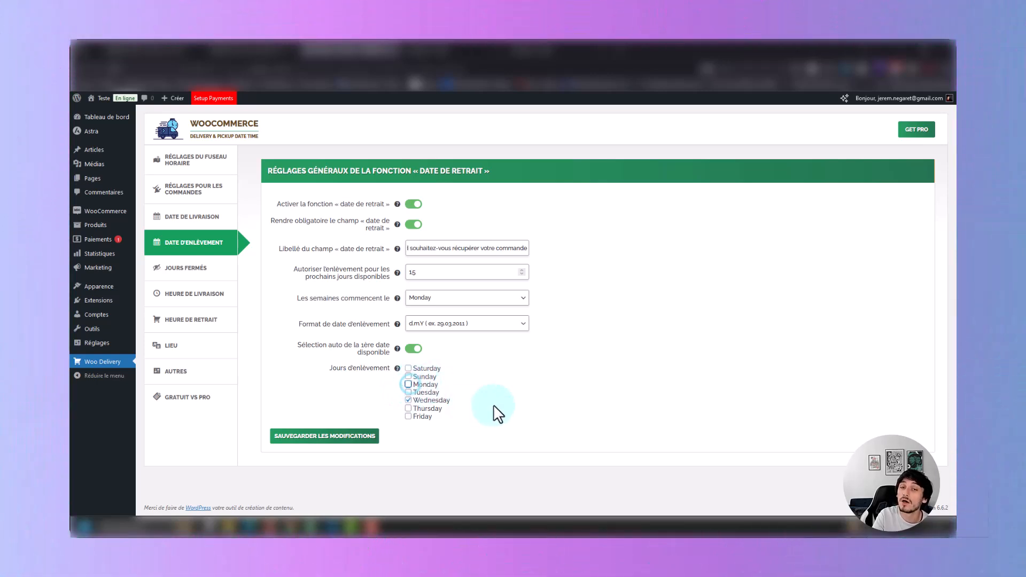
pyautogui.click(344, 444)
pyautogui.click(202, 275)
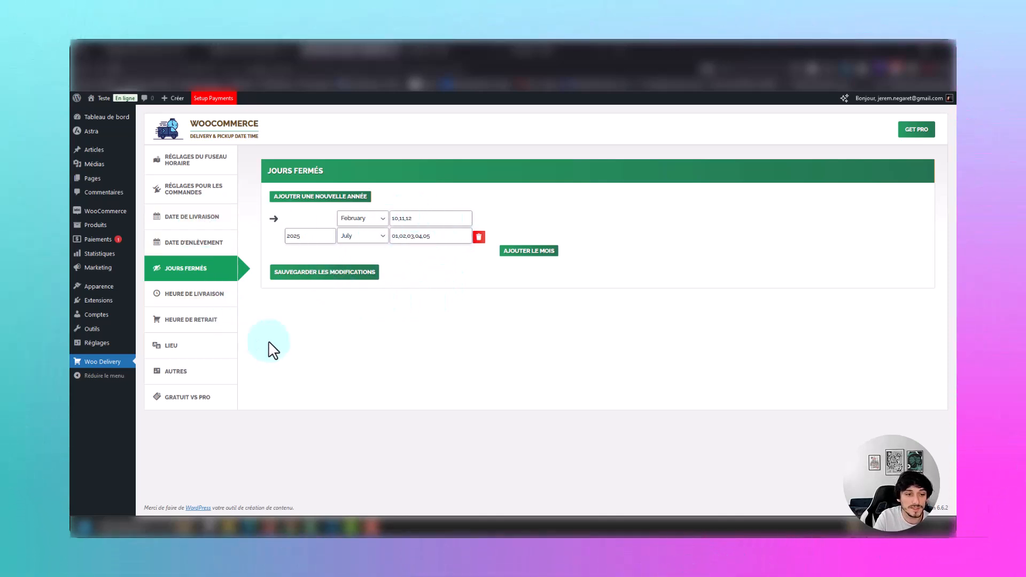
# Open the pickup time settings (Heure de retrait) and compare the start and end times with the time slots offered at checkout.
pyautogui.click(228, 330)
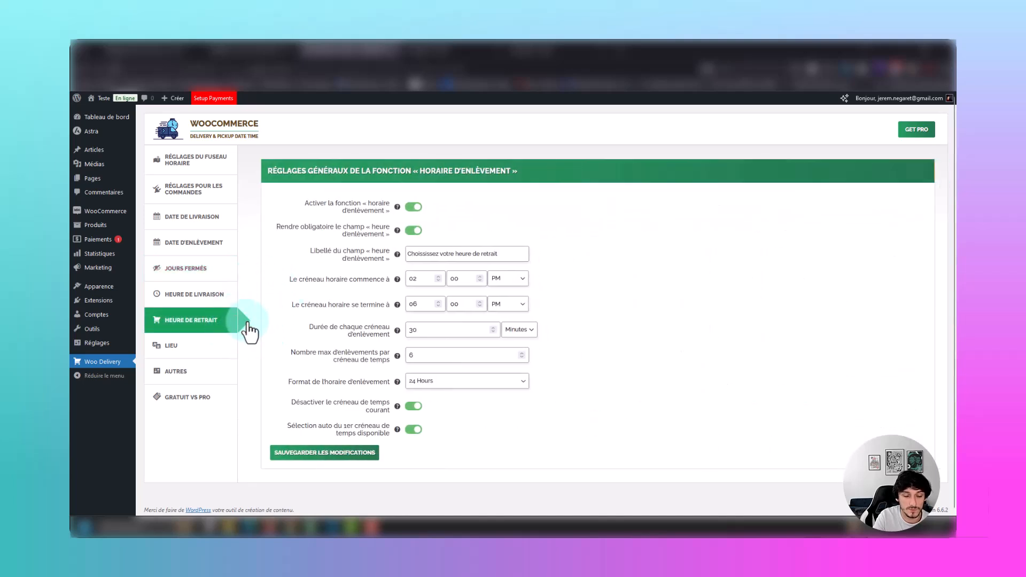
pyautogui.click(446, 52)
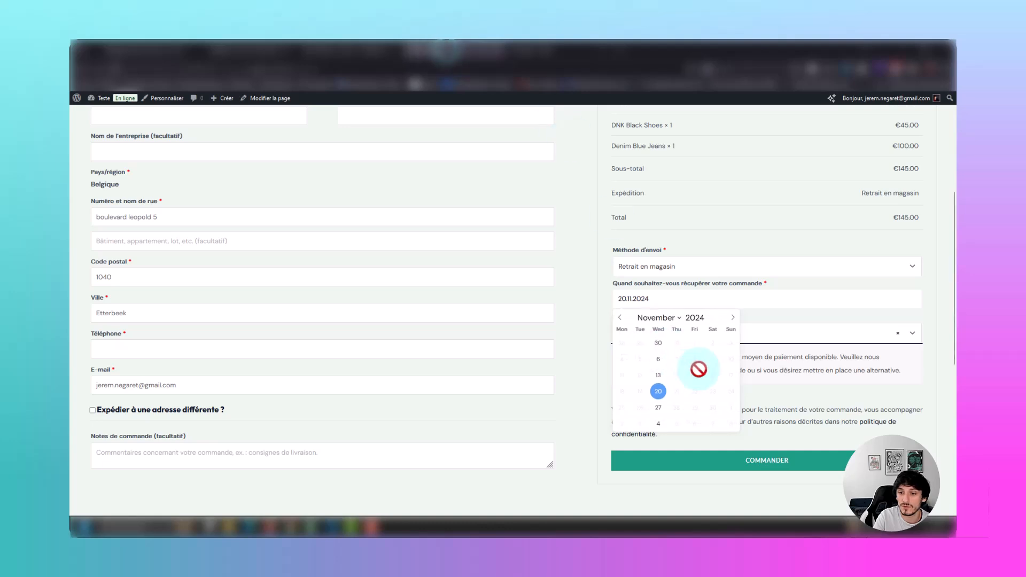
pyautogui.click(597, 332)
pyautogui.click(657, 332)
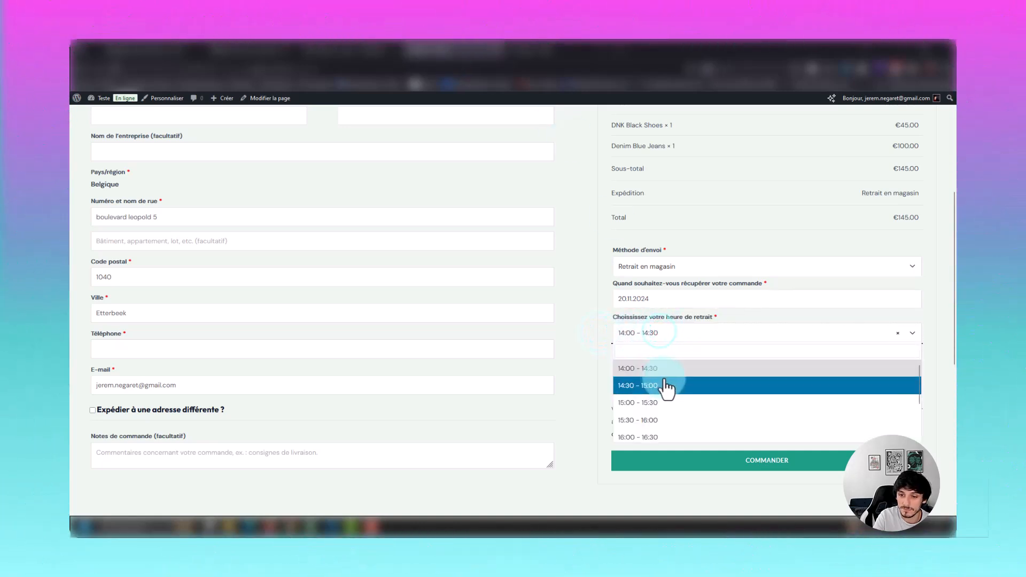
pyautogui.click(603, 325)
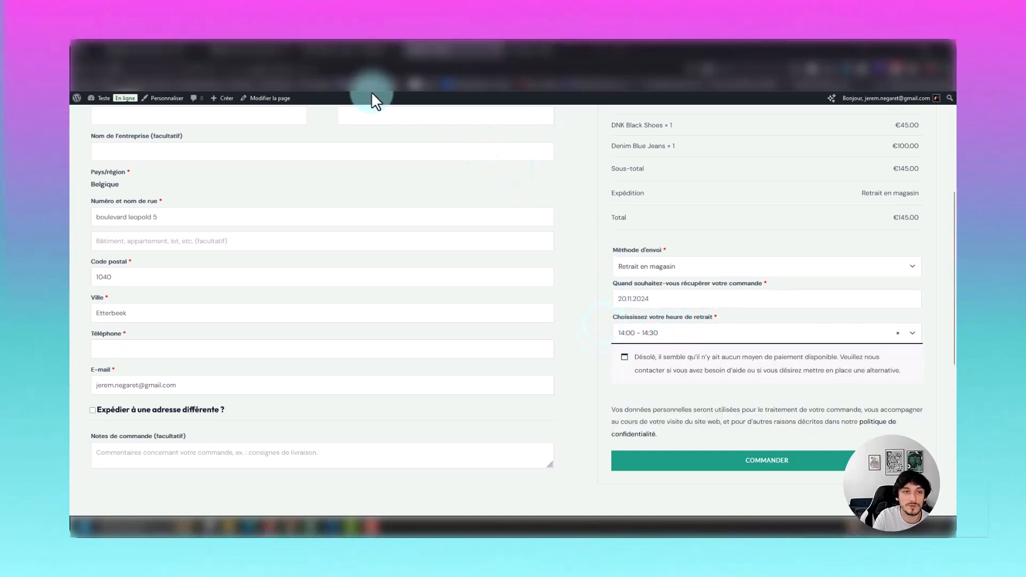
pyautogui.click(352, 52)
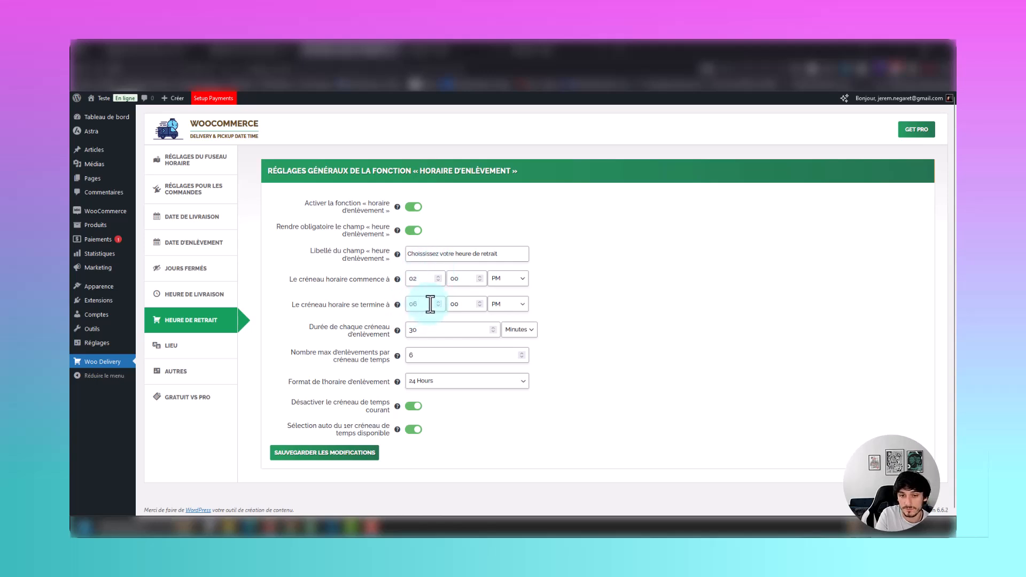
pyautogui.click(518, 278)
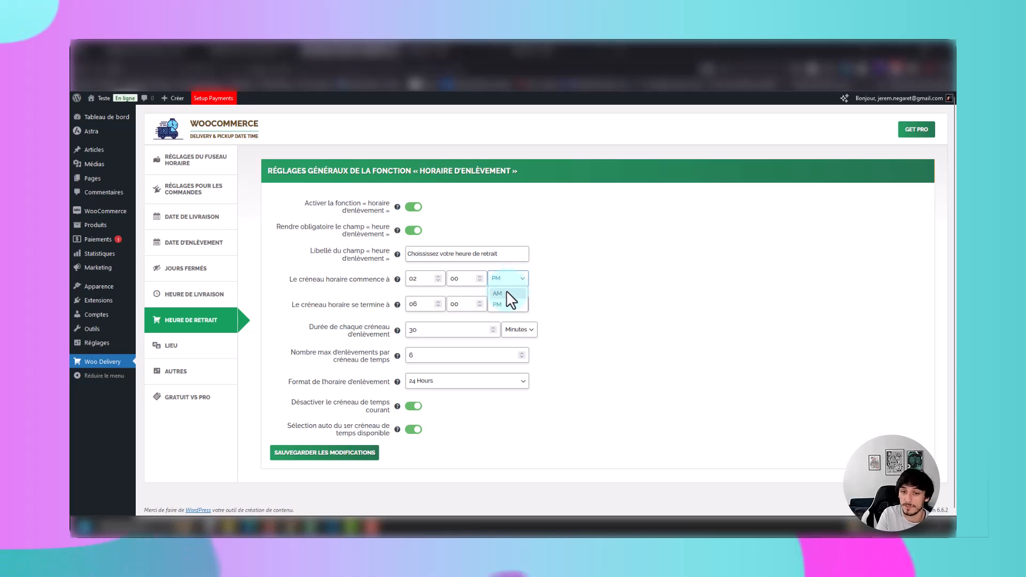
pyautogui.click(388, 302)
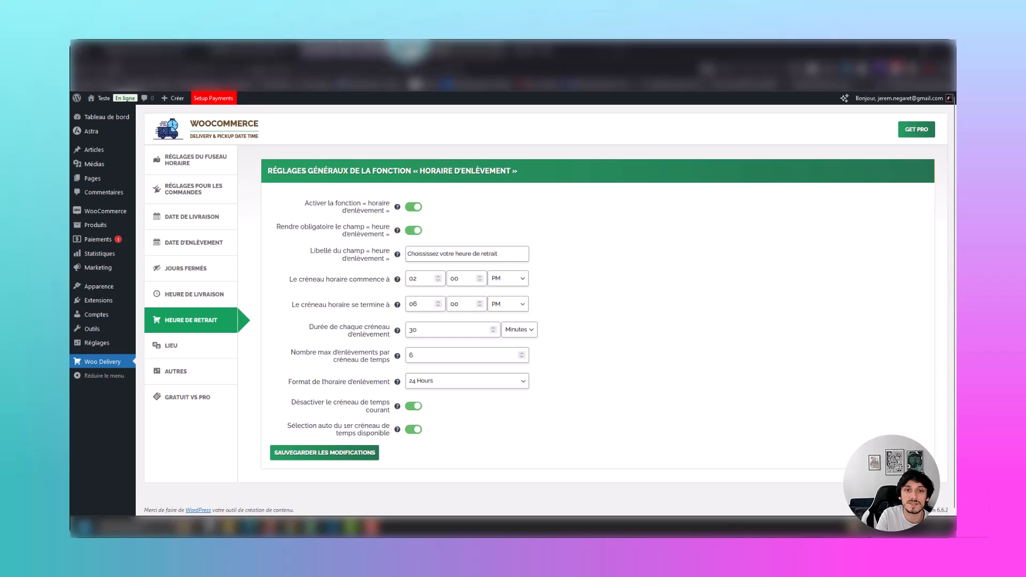
# Set the order's pickup time slot to 16:00 - 16:30 on the checkout page.
pyautogui.click(411, 50)
pyautogui.click(620, 335)
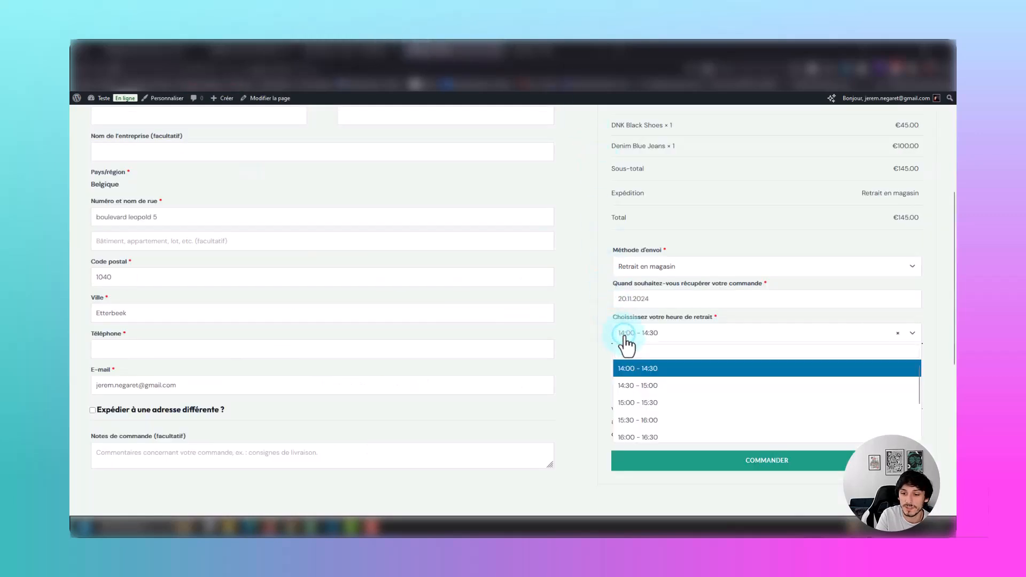
pyautogui.scroll(-3, 648, 382)
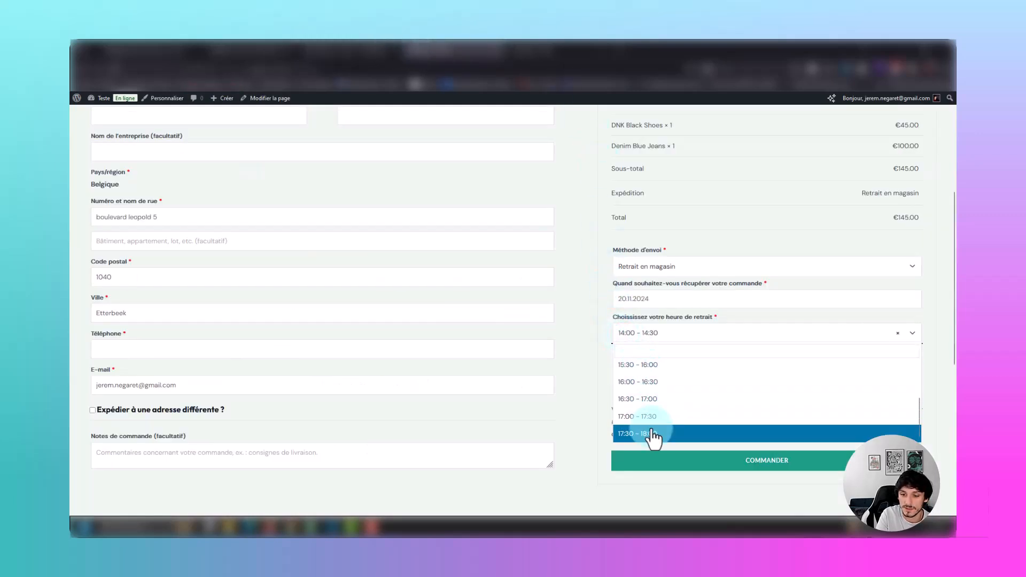
pyautogui.click(644, 381)
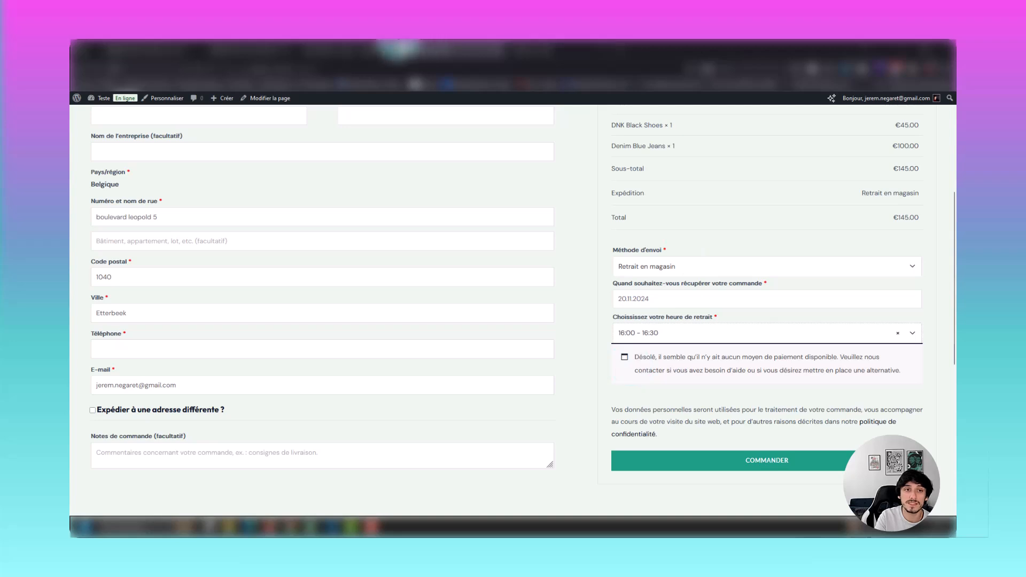
# Review the current-slot and automatic first-slot options in the pickup time settings, leaving both enabled, and save the settings.
pyautogui.click(352, 51)
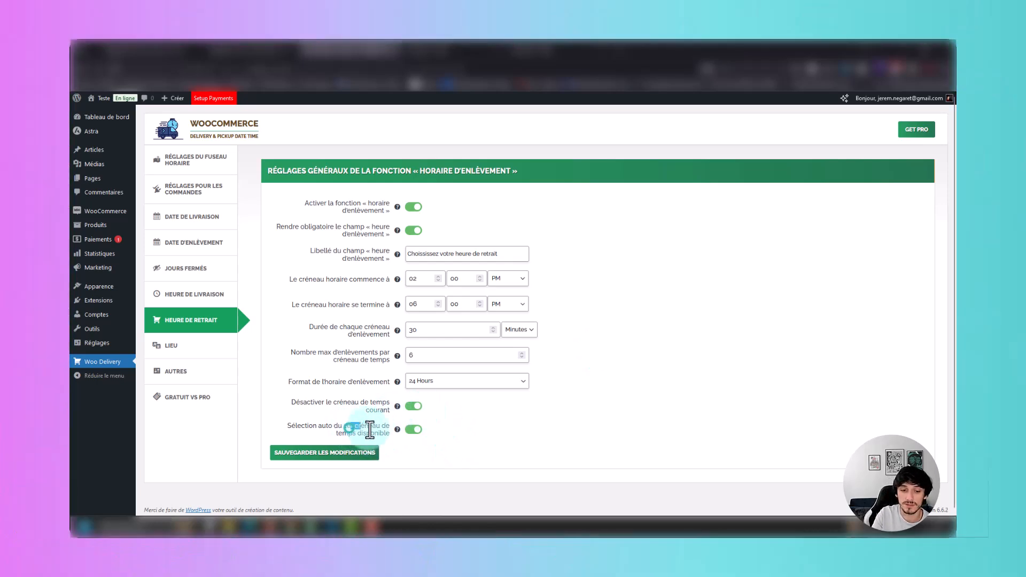
pyautogui.moveTo(351, 426); pyautogui.dragTo(412, 434)
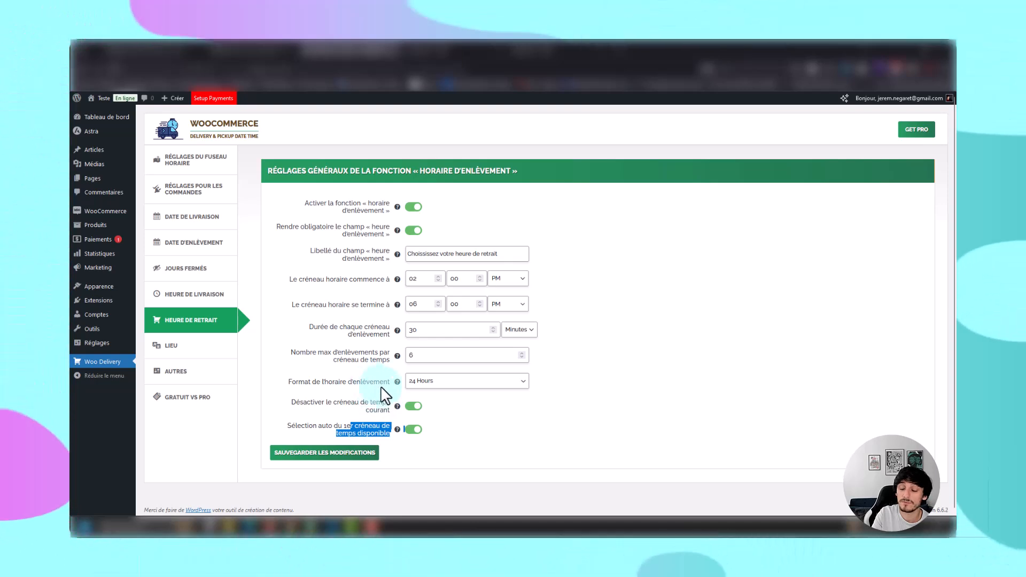
pyautogui.click(456, 396)
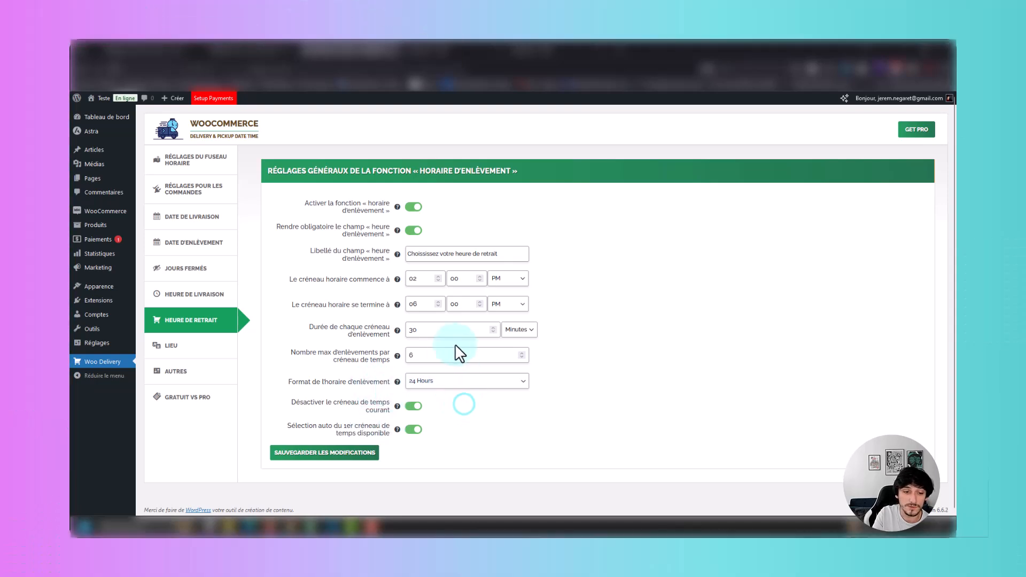
pyautogui.moveTo(400, 407)
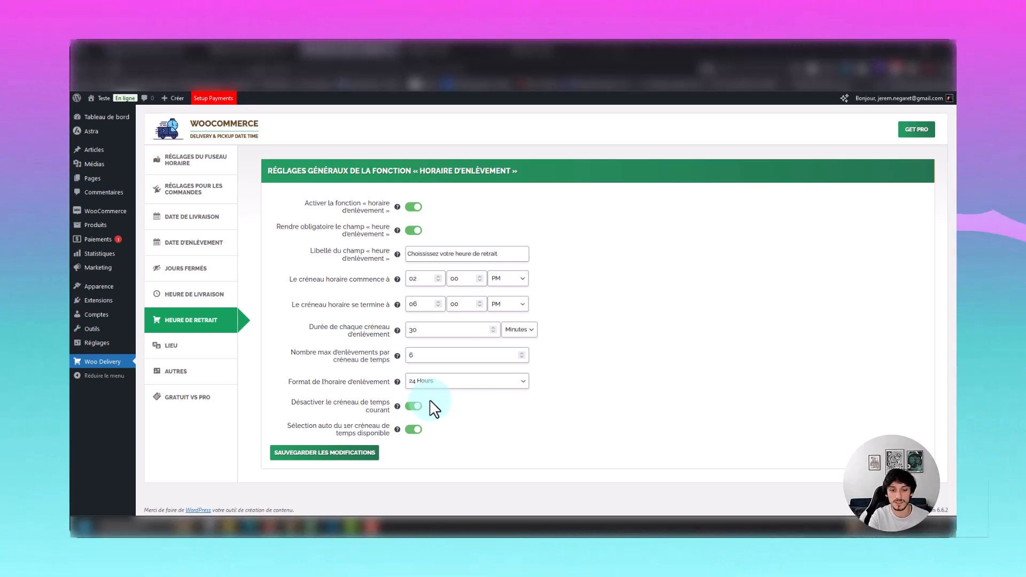
pyautogui.click(413, 406)
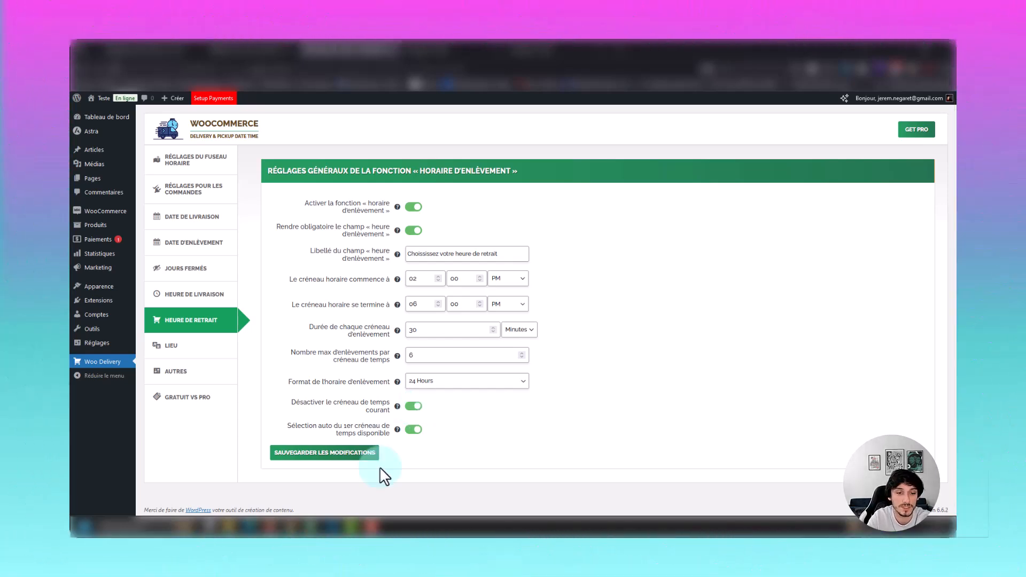
pyautogui.click(368, 466)
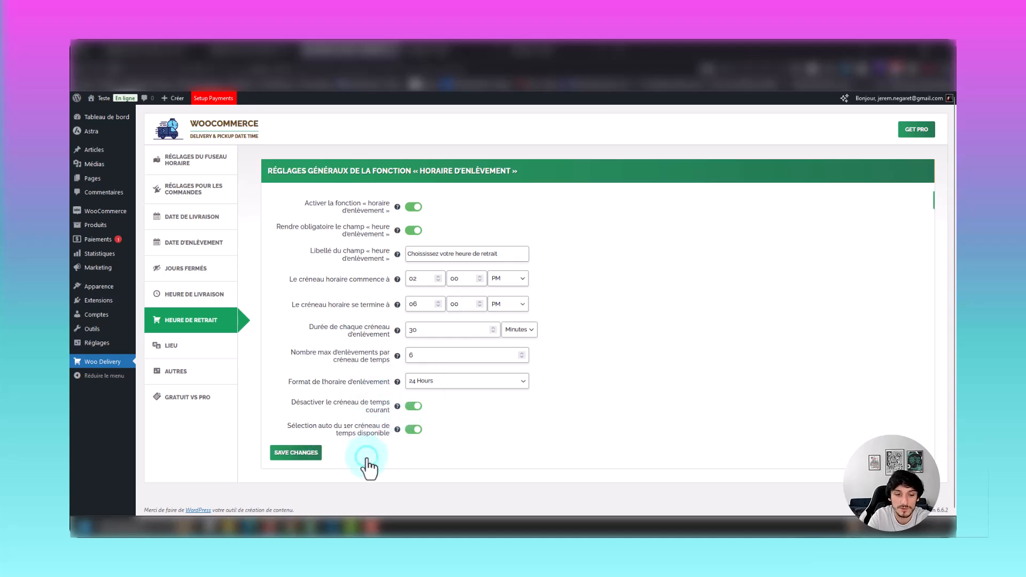
# Open the Lieu settings and review the slot-limit messages and checkout notification texts.
pyautogui.click(217, 349)
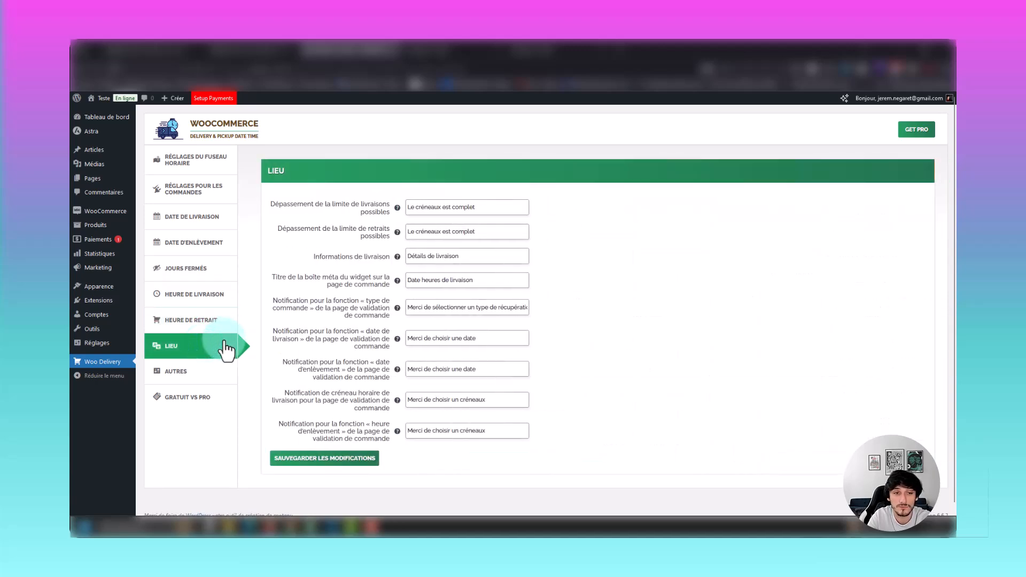
pyautogui.click(297, 238)
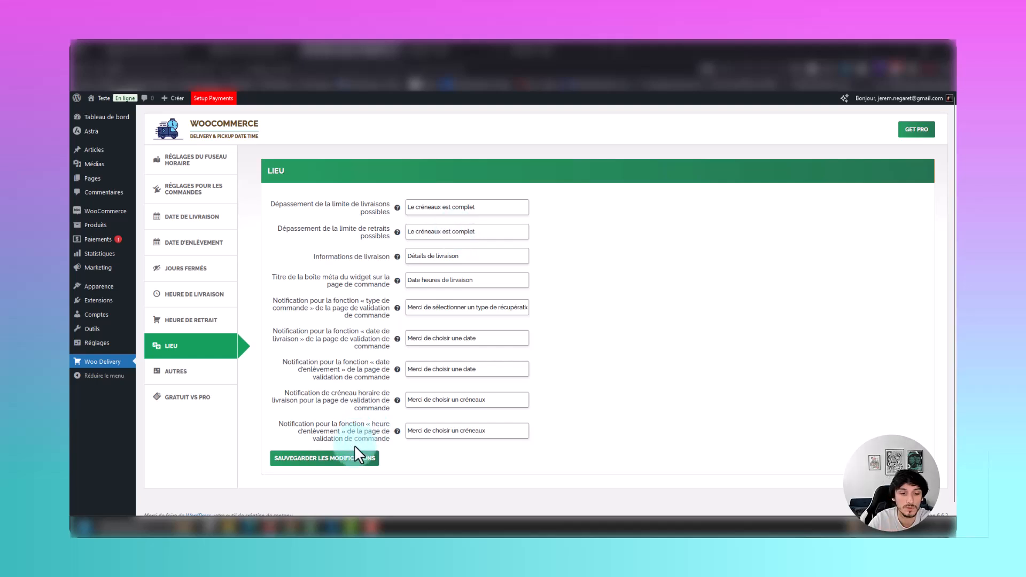
# Save the Lieu settings and open the plugin's other settings (Autres).
pyautogui.click(363, 461)
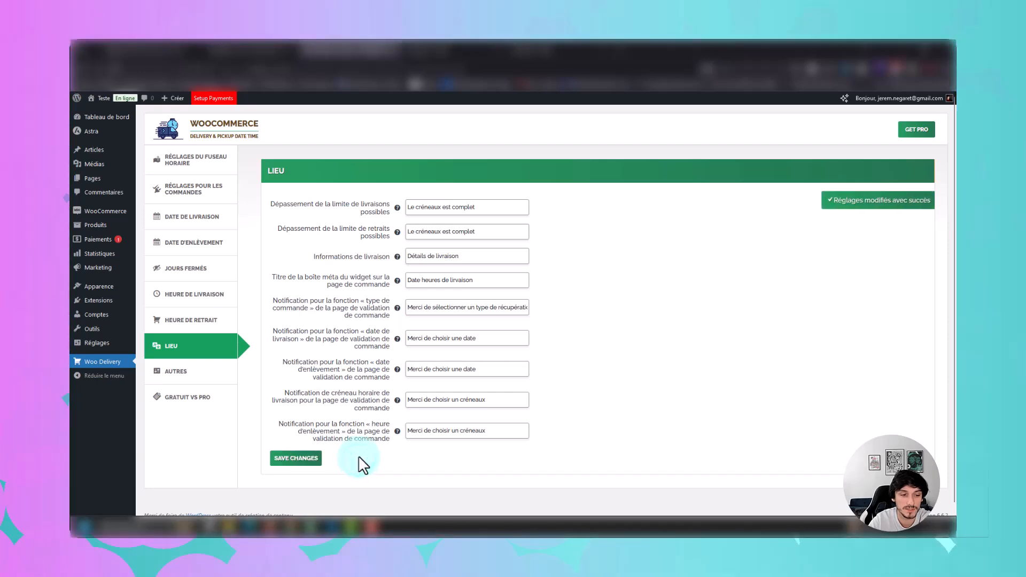
pyautogui.click(228, 383)
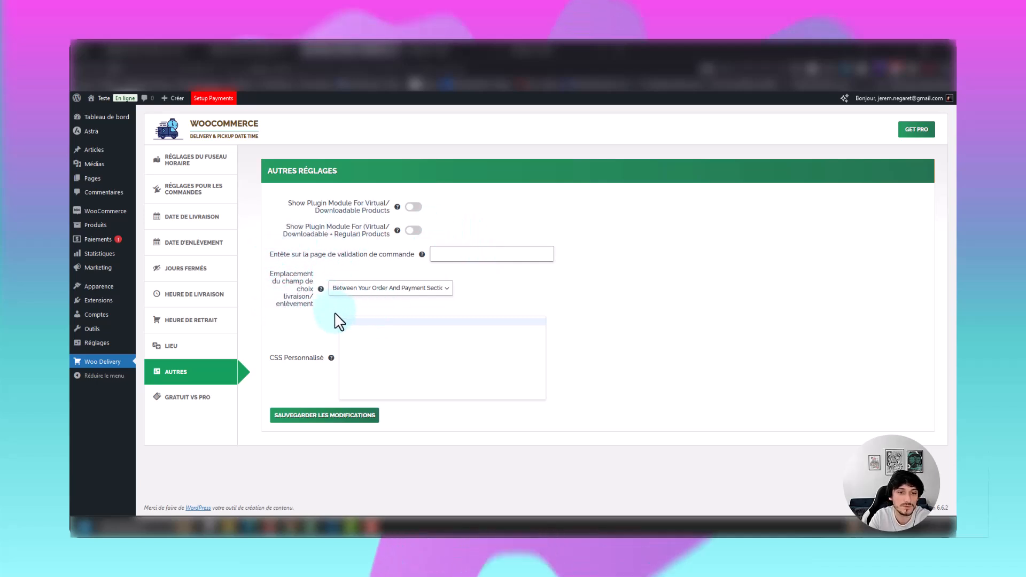
# Compare the delivery/pickup field location setting with where the pickup fields appear on the checkout page.
pyautogui.click(392, 294)
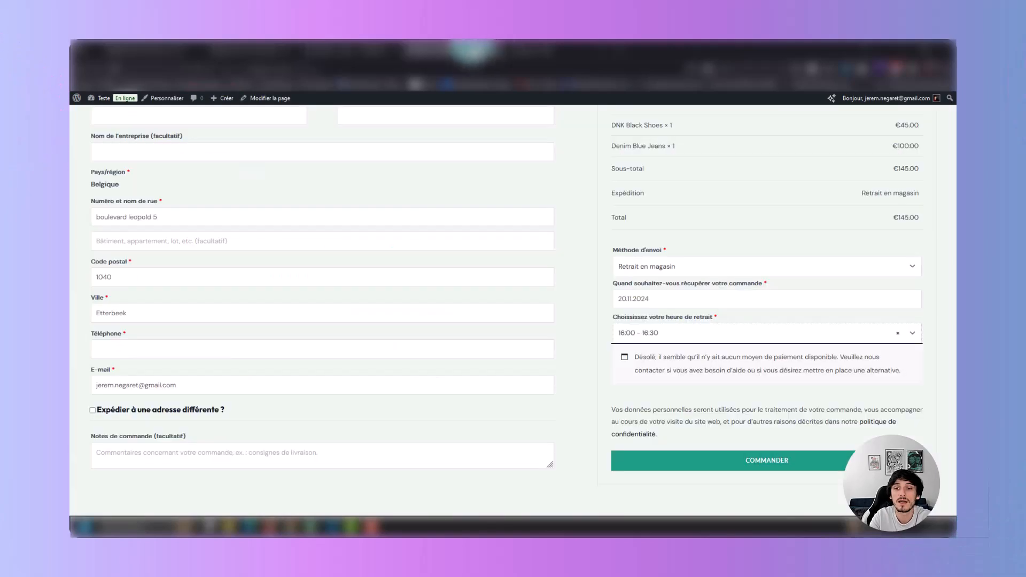
pyautogui.scroll(1, 678, 325)
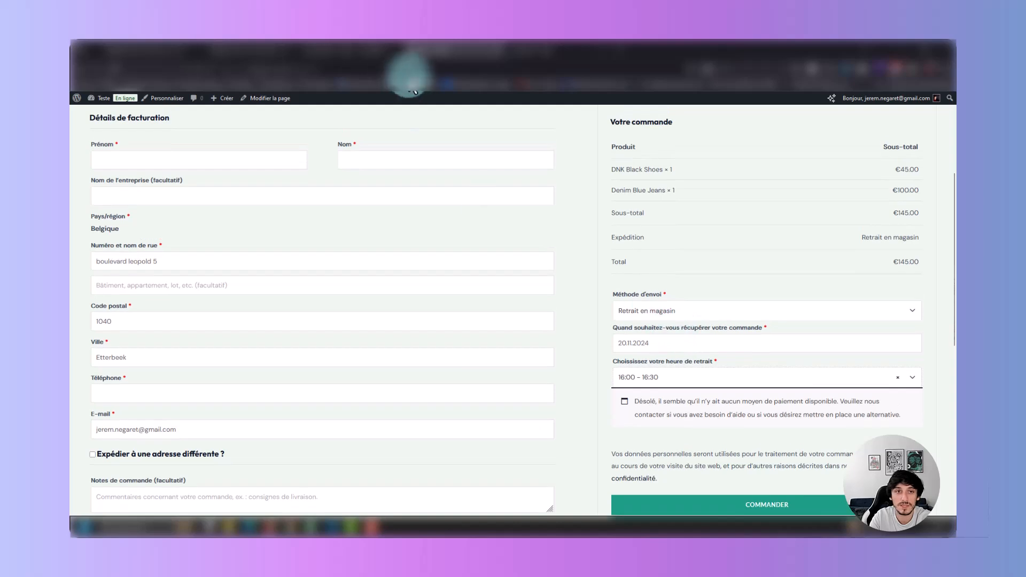
pyautogui.click(347, 51)
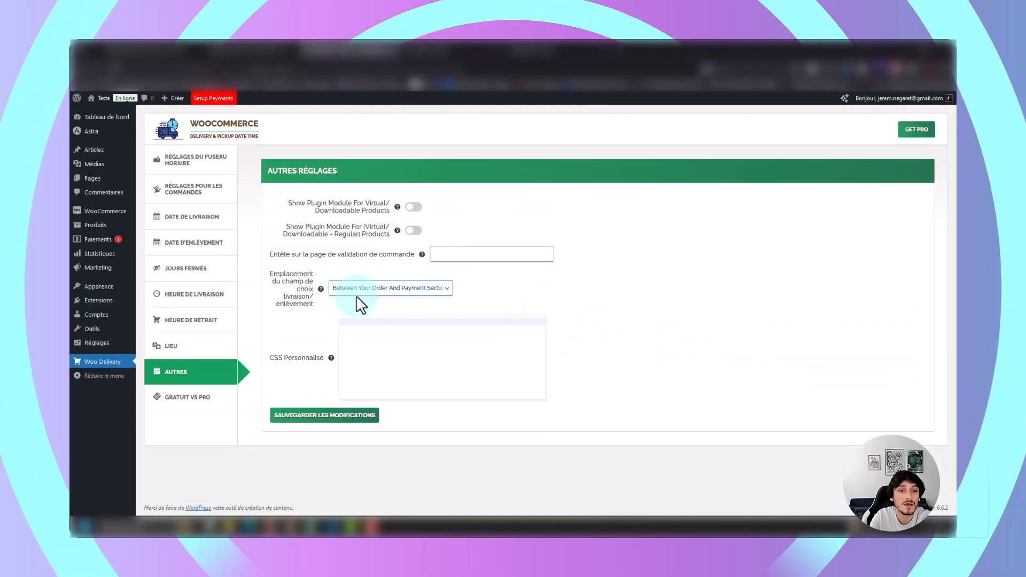
# Set the delivery/pickup field location to Before Shipping Address and save the settings.
pyautogui.click(376, 292)
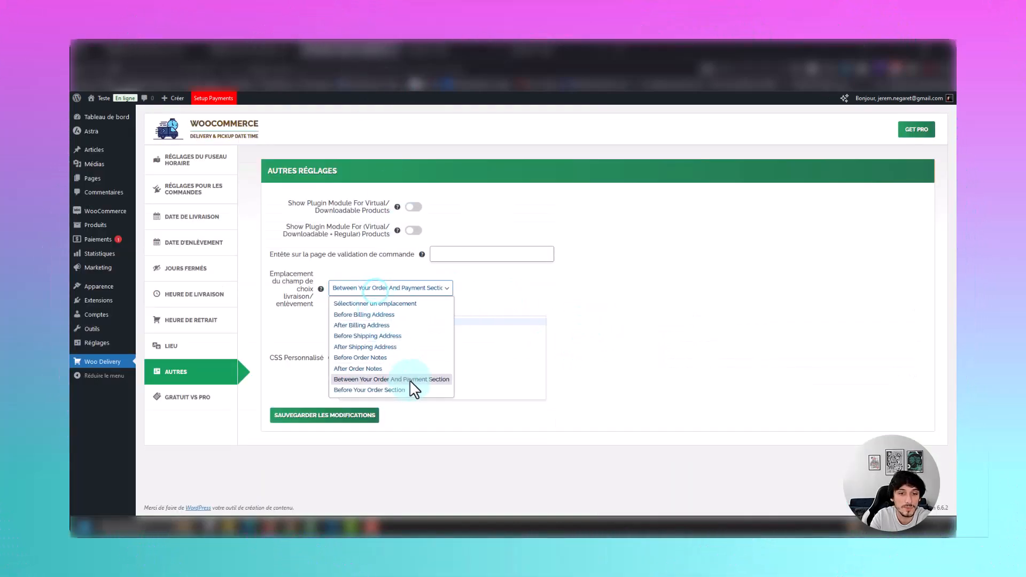
pyautogui.click(397, 337)
pyautogui.click(326, 419)
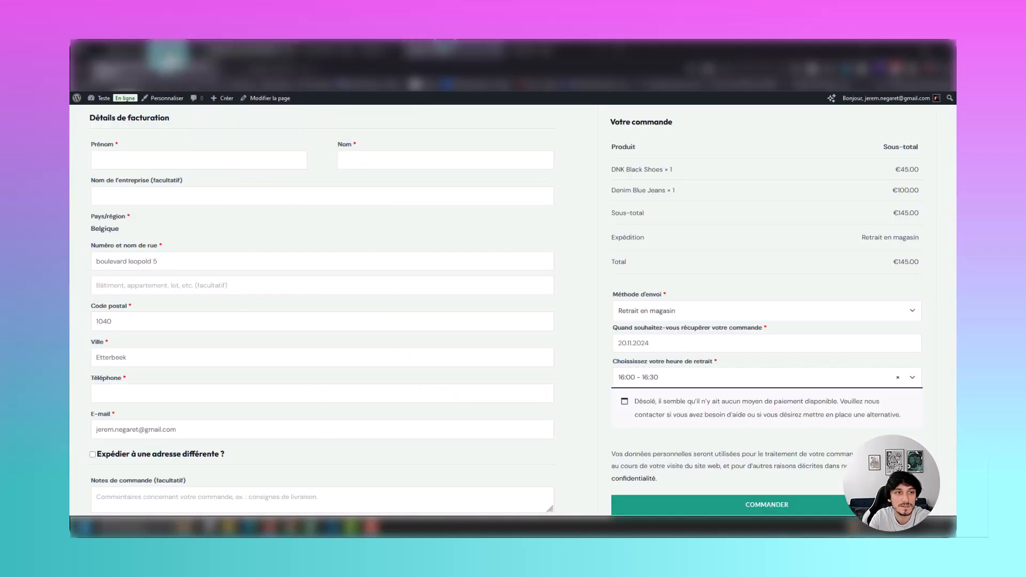
# Reload the checkout page and choose Retrait en magasin as the shipping method in the relocated field below the order notes.
pyautogui.click(115, 68)
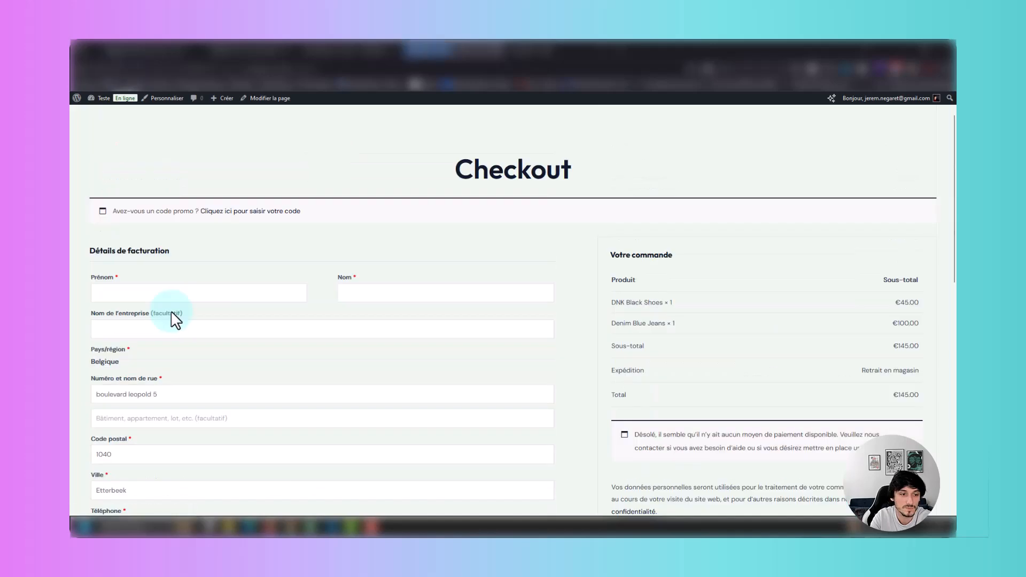
pyautogui.scroll(-5, 172, 315)
pyautogui.scroll(-1, 172, 313)
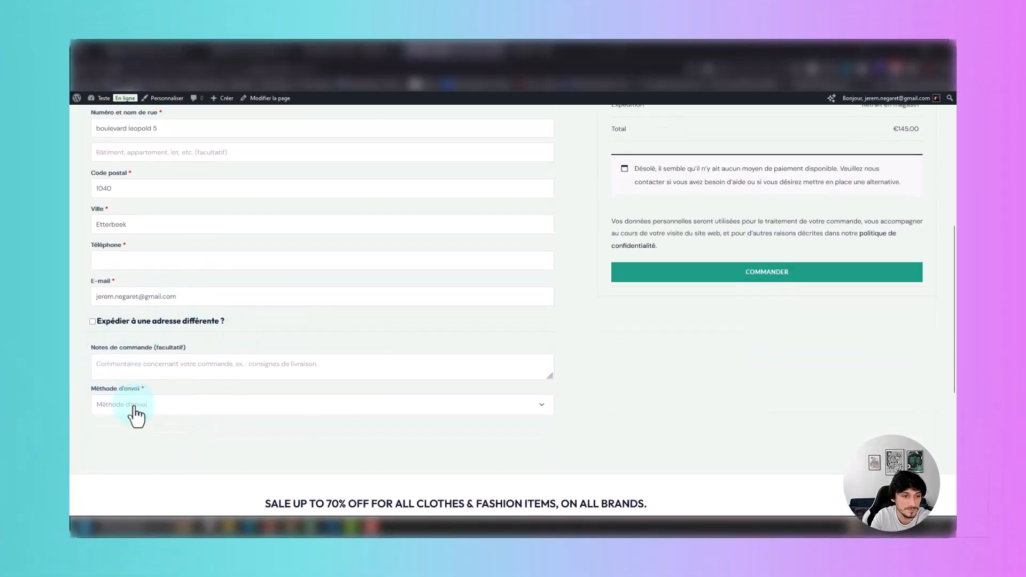
pyautogui.click(134, 405)
pyautogui.click(152, 422)
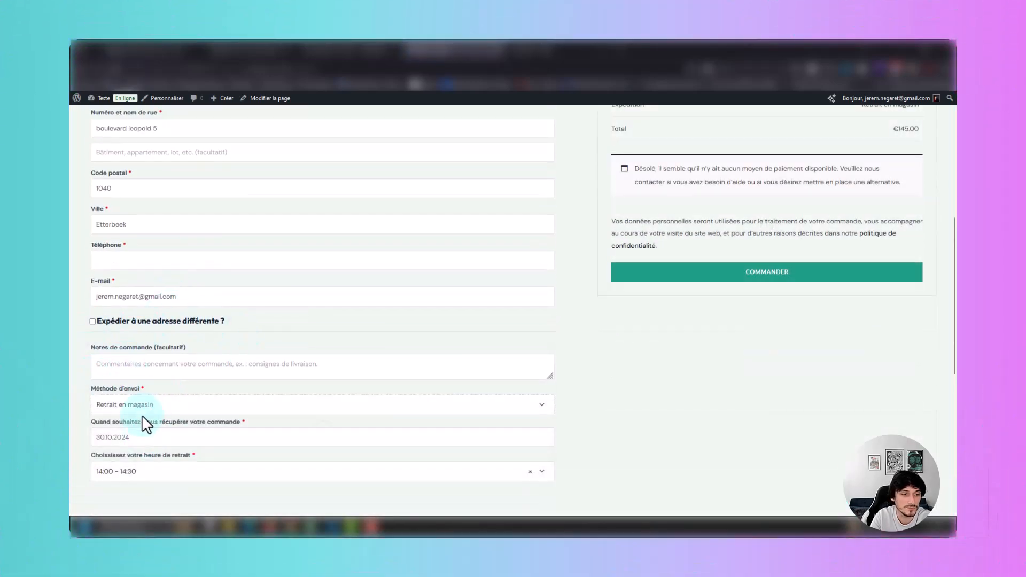
# Set the delivery/pickup field location to Between Your Order And Payment Section and save the settings.
pyautogui.click(343, 52)
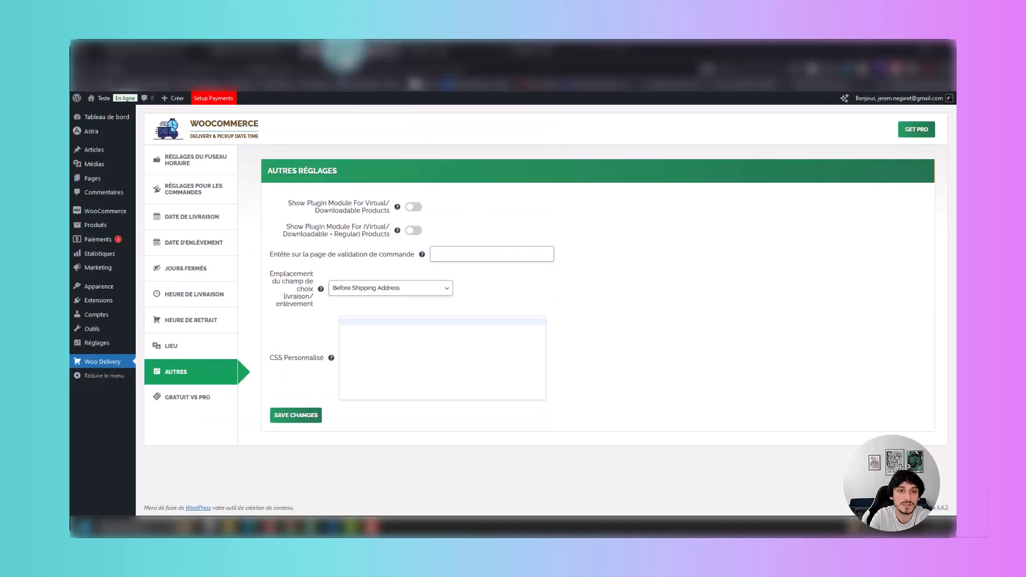
pyautogui.click(386, 289)
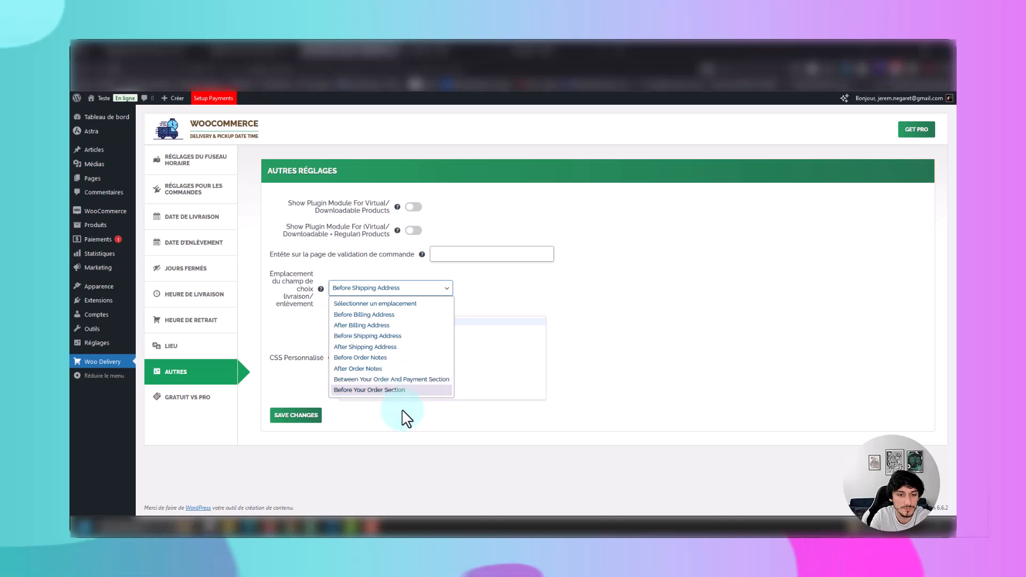
pyautogui.click(419, 380)
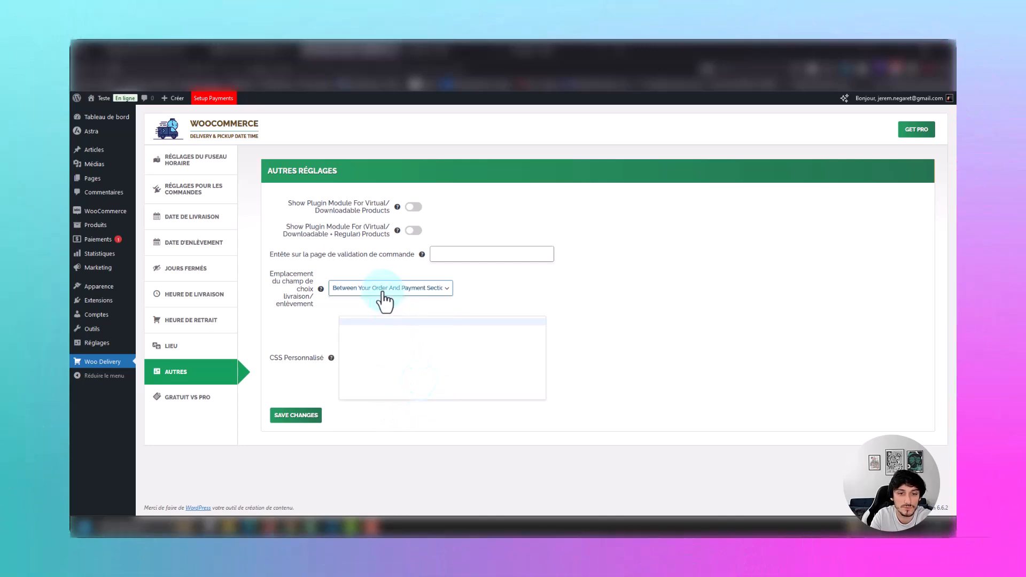
pyautogui.click(386, 292)
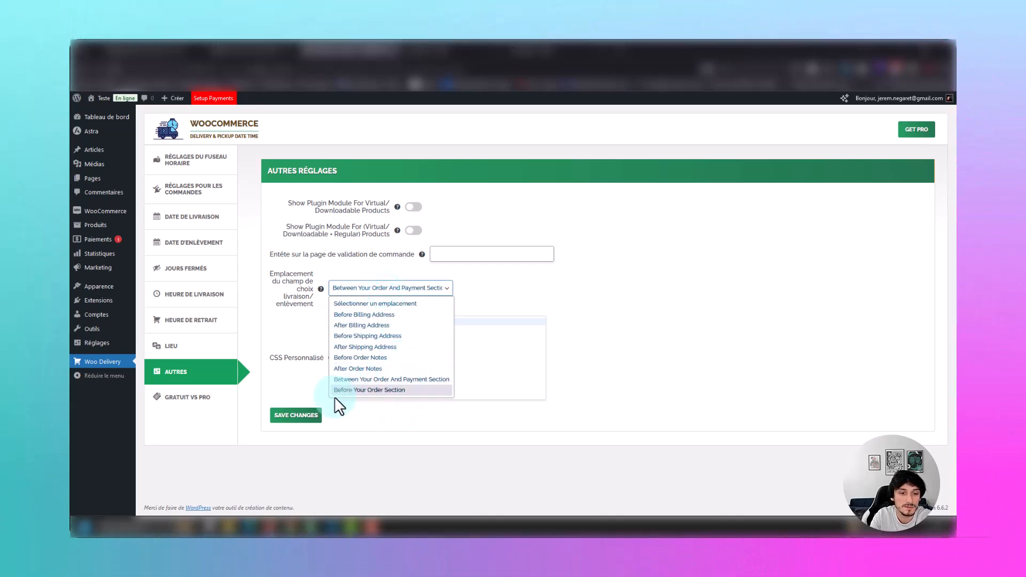
pyautogui.click(298, 416)
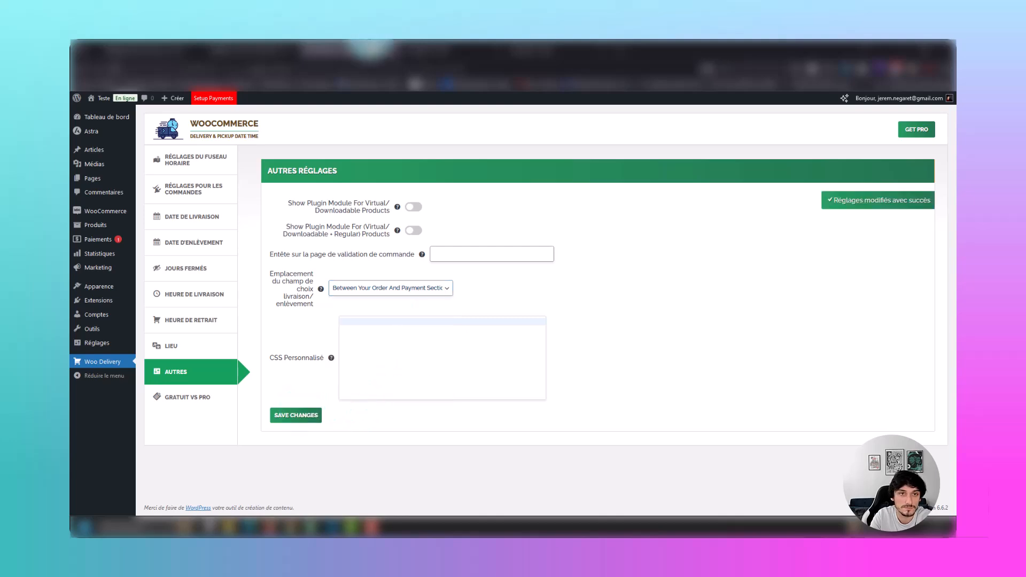
# Reload the checkout page and set the order to Retrait en magasin on 06.11.2024 with the 15:00 - 15:30 time slot.
pyautogui.click(454, 50)
pyautogui.scroll(1, 720, 501)
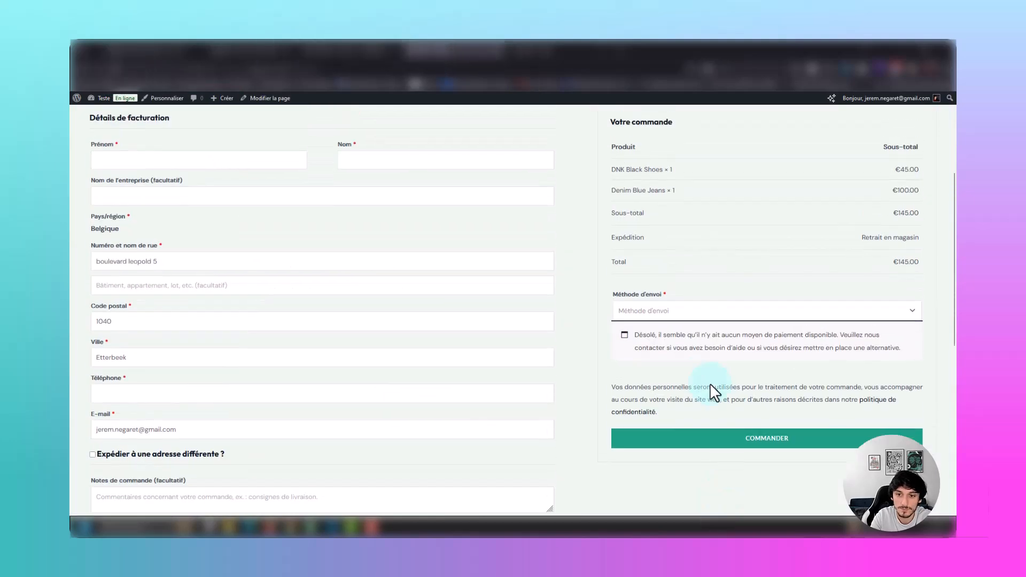
pyautogui.click(680, 311)
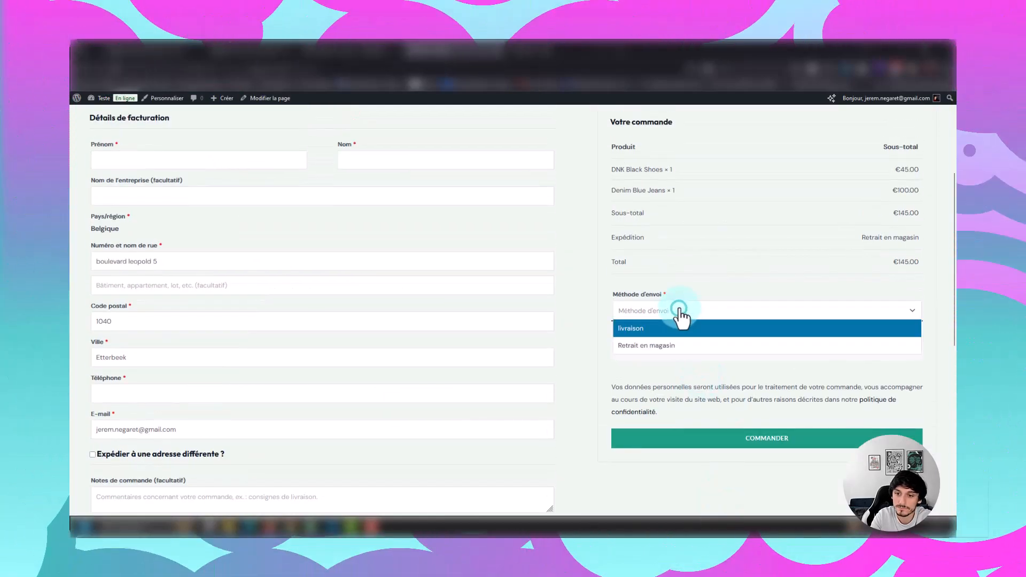
pyautogui.click(651, 347)
pyautogui.click(652, 344)
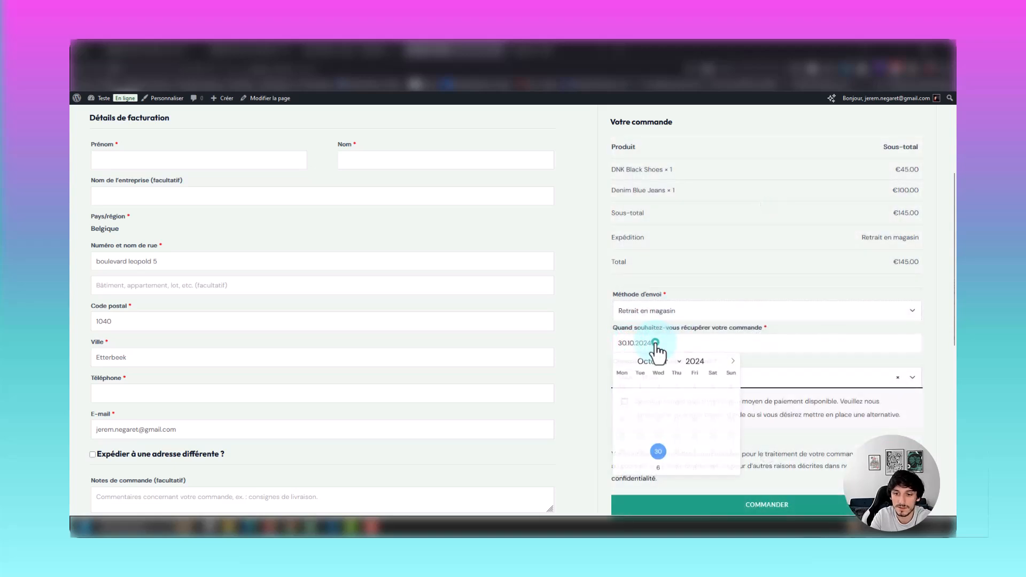
pyautogui.click(662, 464)
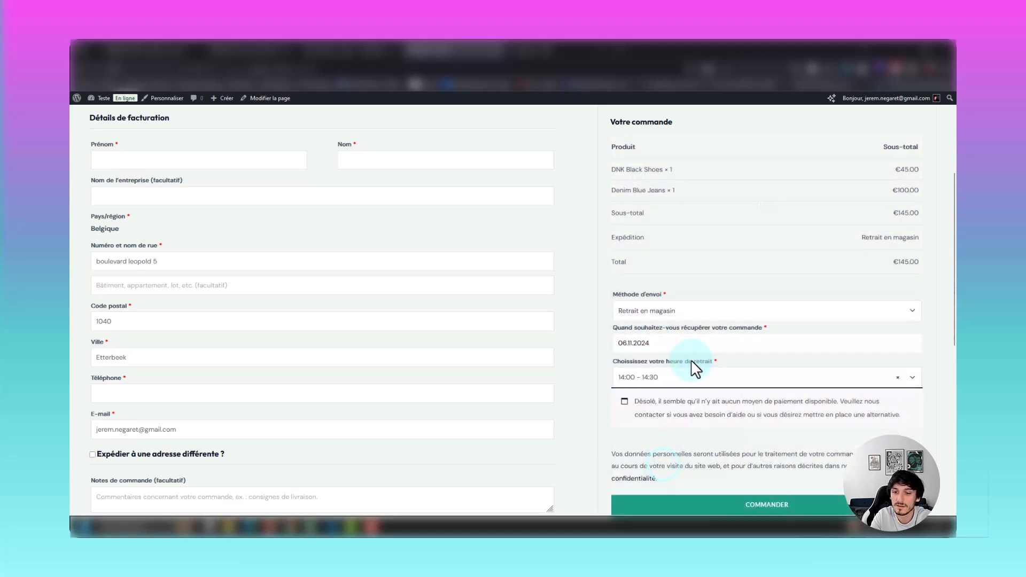
pyautogui.click(680, 377)
pyautogui.click(667, 453)
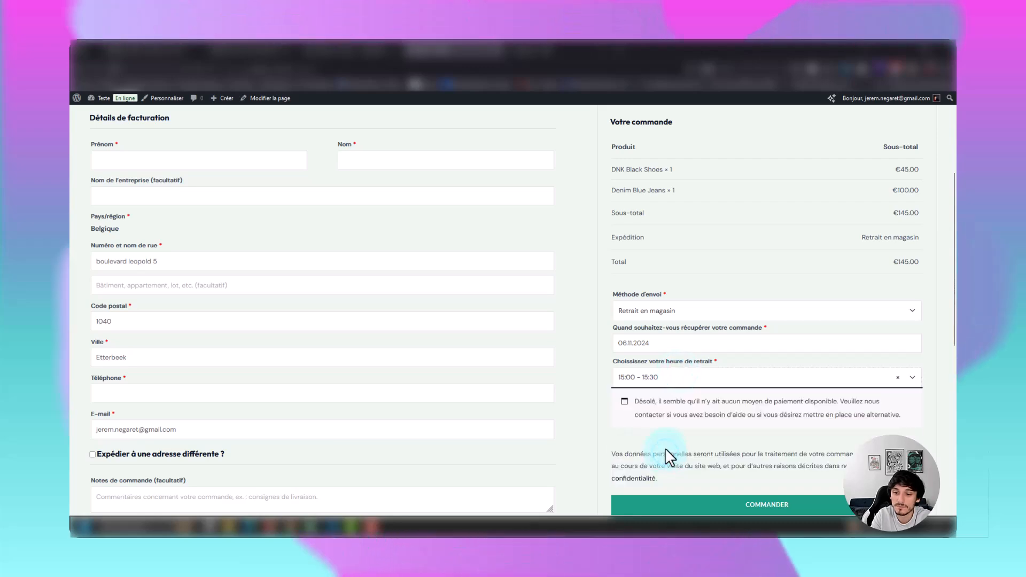